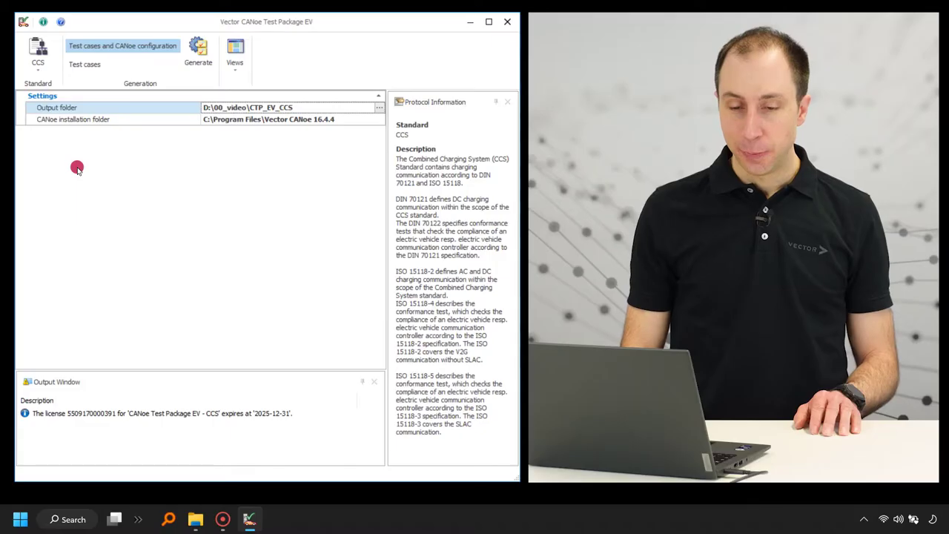
Generate the CCS test cases and CANoe configuration, acknowledging the conformance testing warning.
click(38, 68)
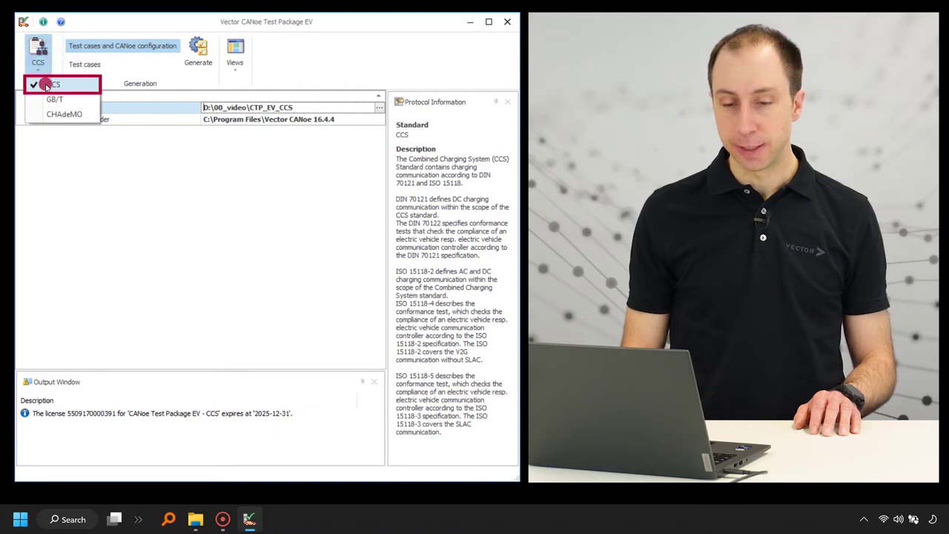
click(46, 86)
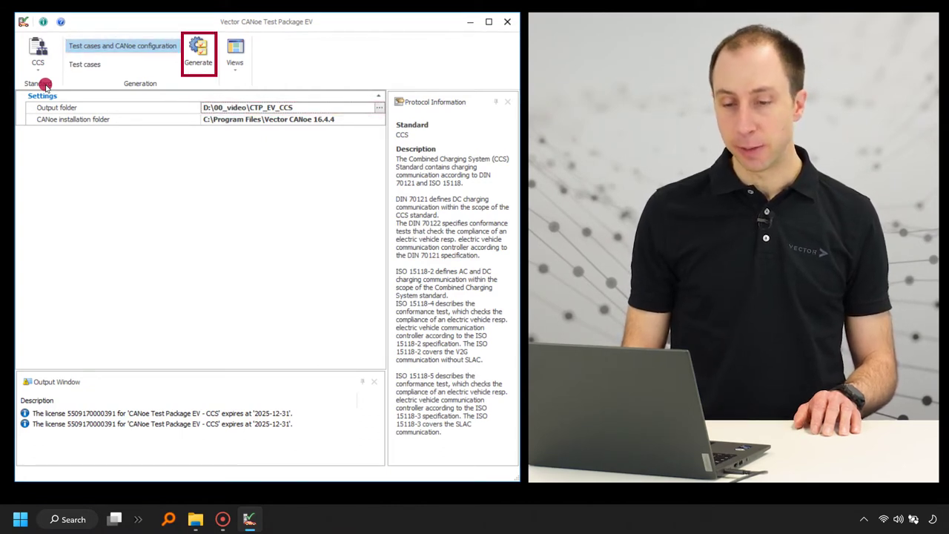
click(199, 66)
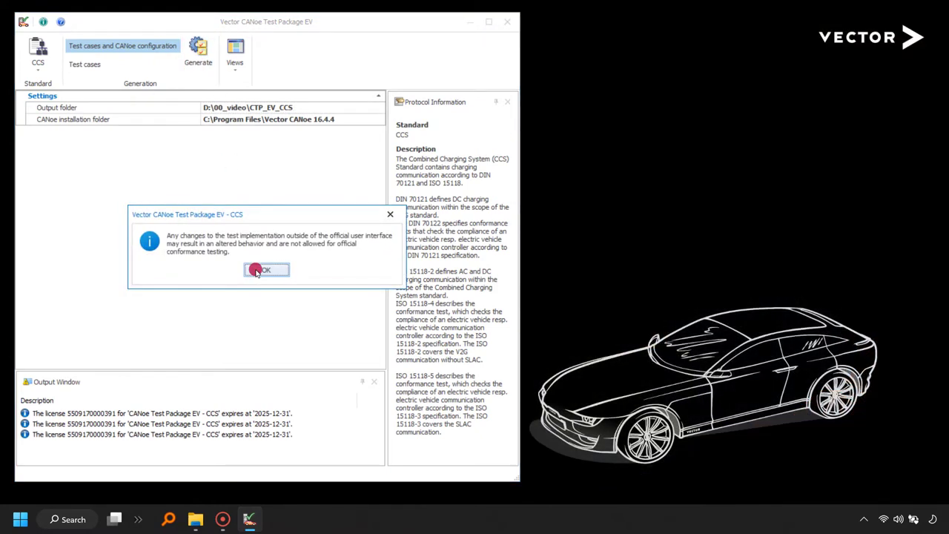
click(256, 271)
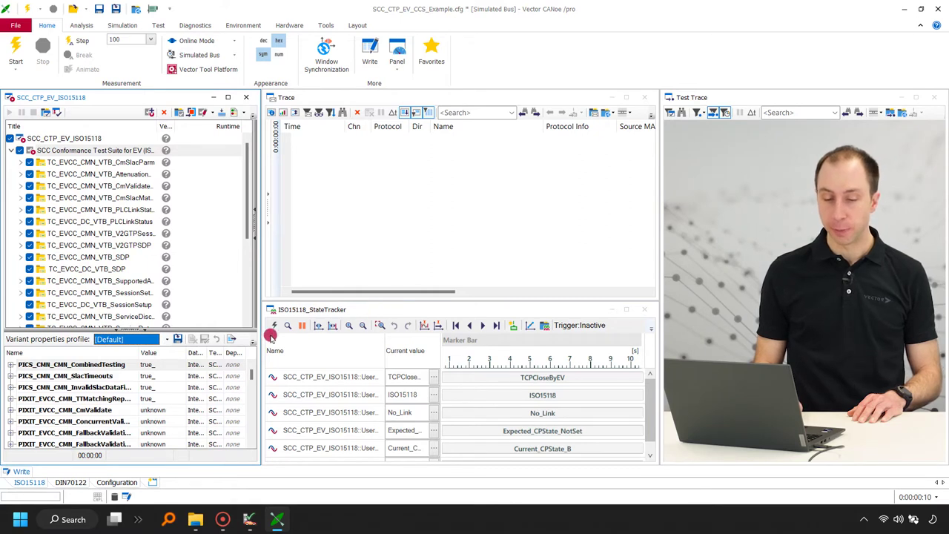
Load variant property profiles from Shared\CANoe_Integration\ISO15118\ISO_AllProfiles.vvarprof.
click(230, 340)
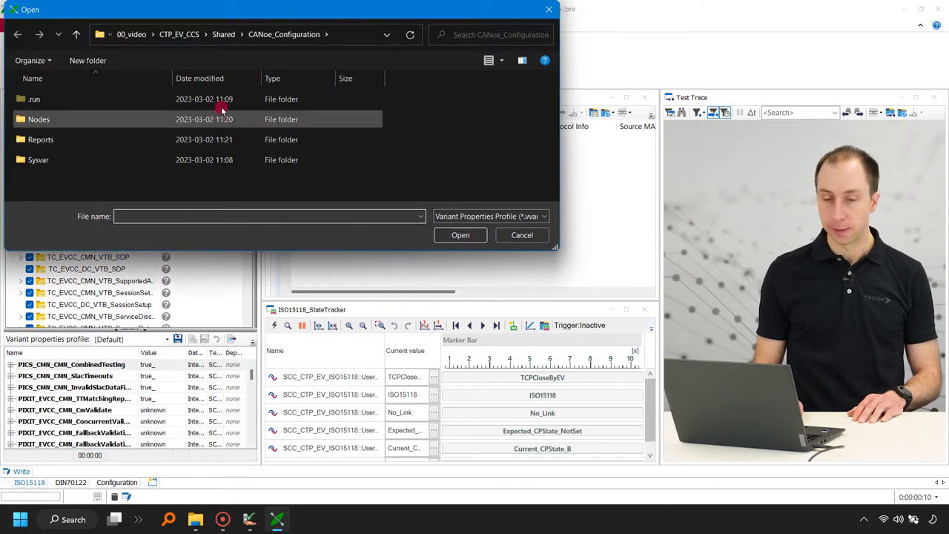
click(222, 35)
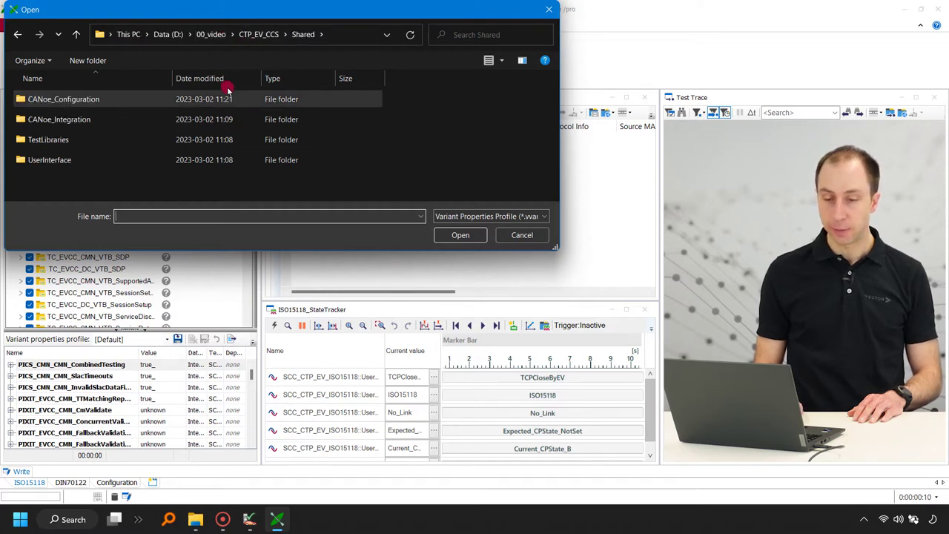
double_click(115, 121)
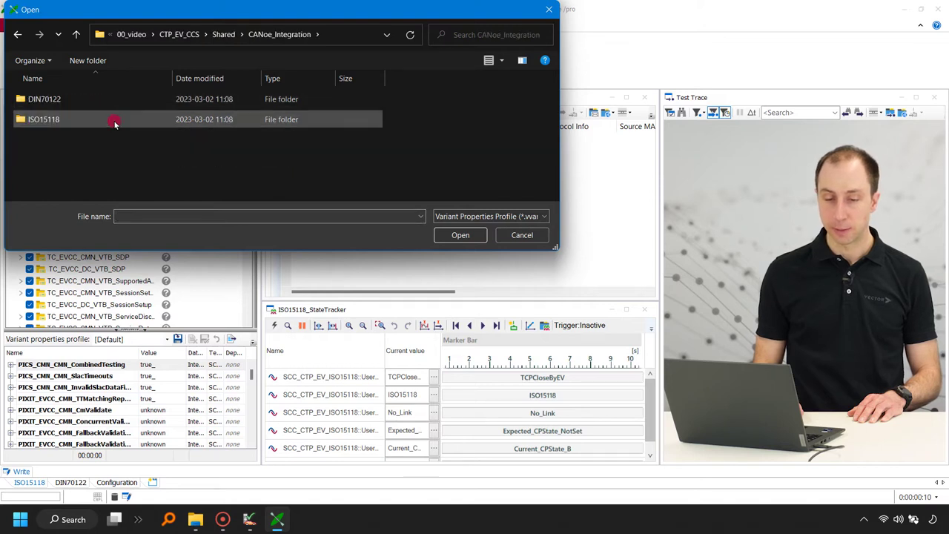
double_click(115, 121)
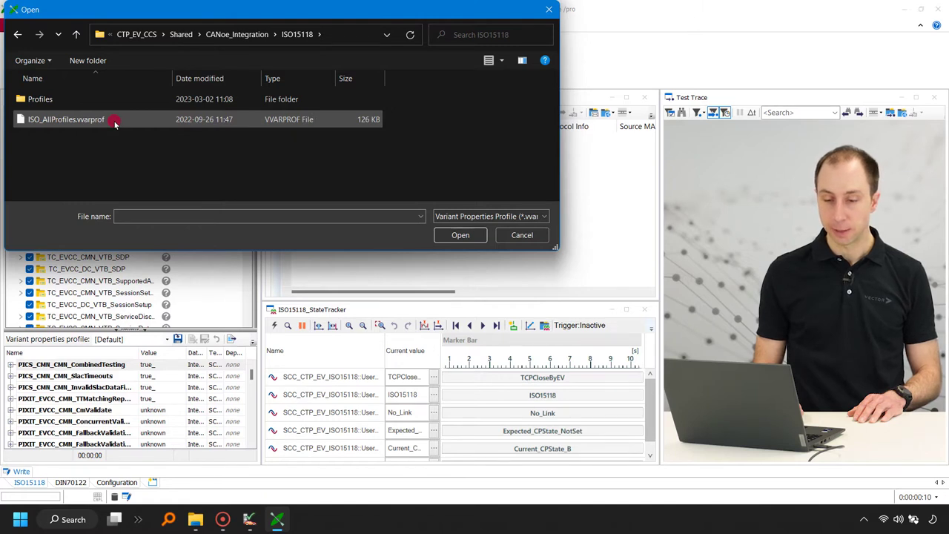
double_click(115, 121)
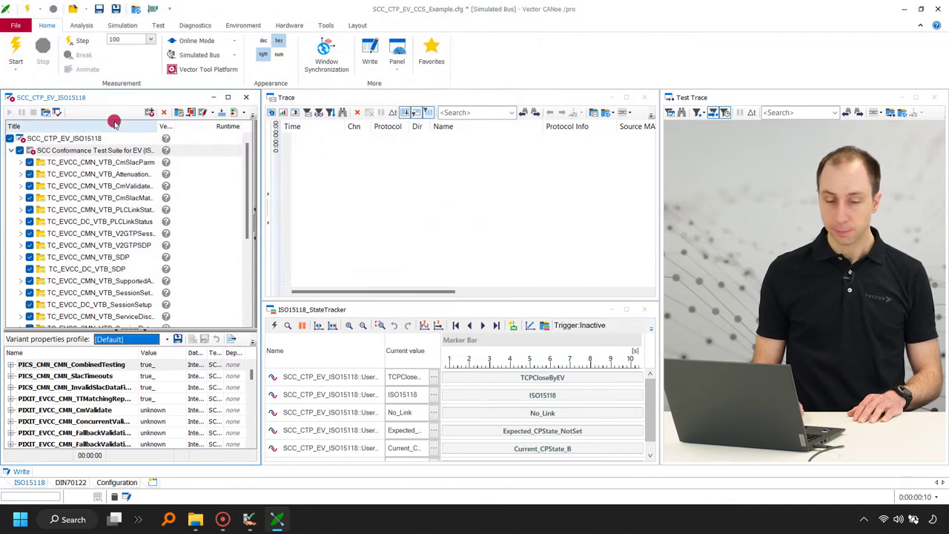
Switch to the dC profile, enable only TC_EVCC_DC_VTB_WeldingDetection, and start the measurement.
click(167, 339)
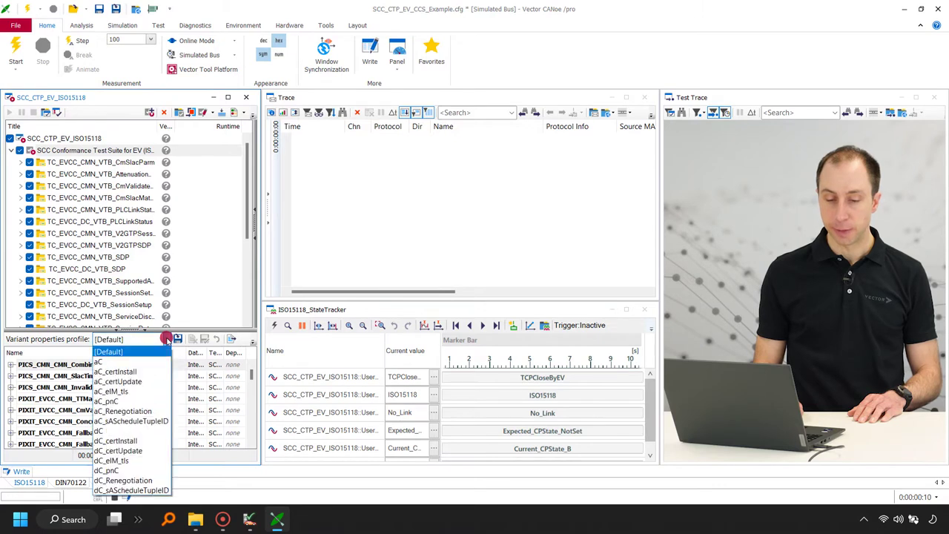
click(149, 431)
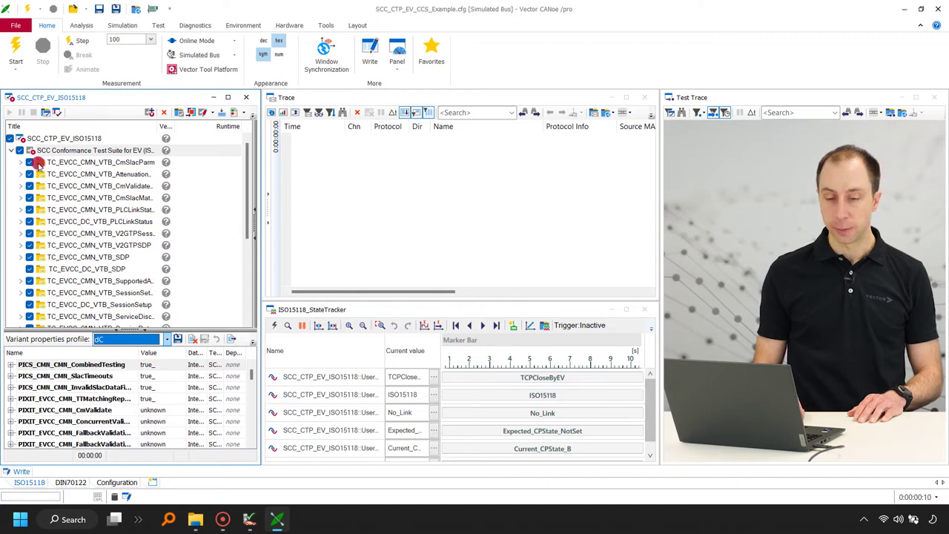
click(20, 148)
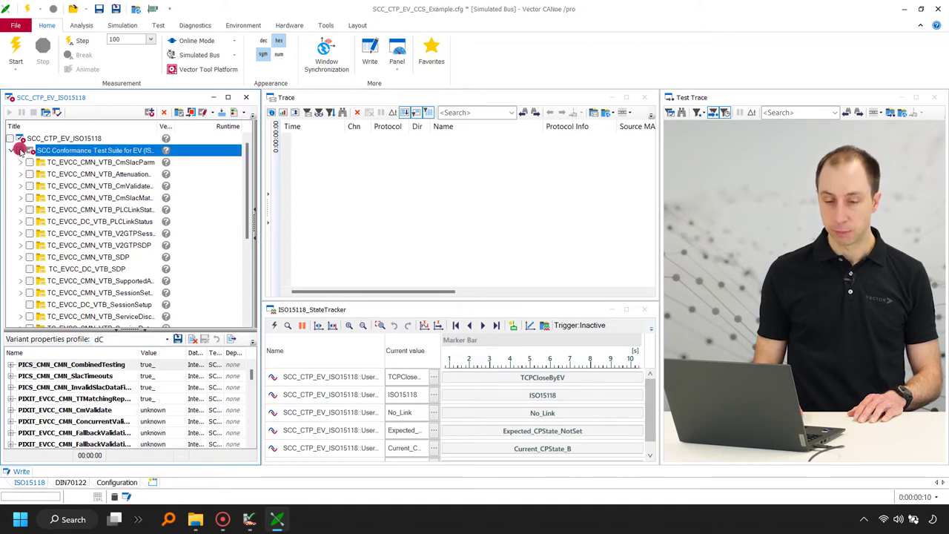
drag(244, 152, 245, 250)
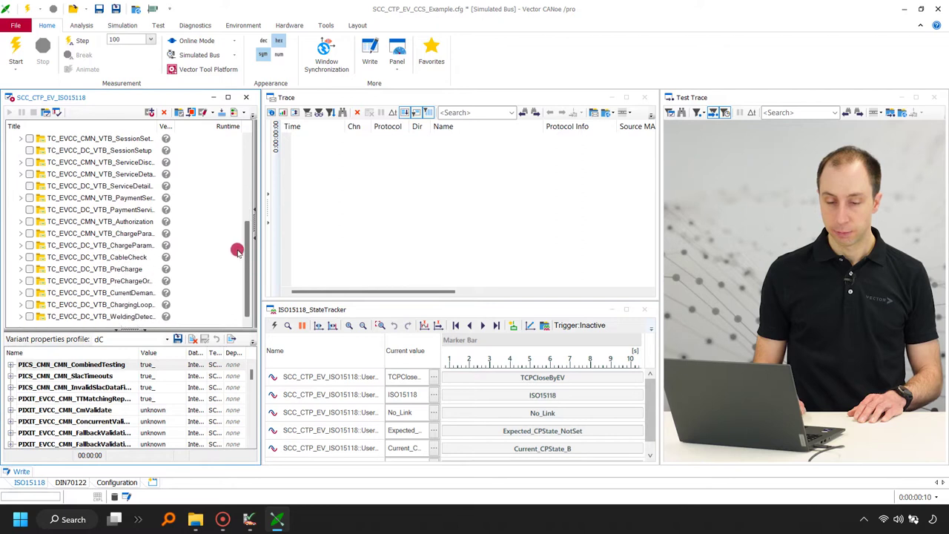
click(29, 318)
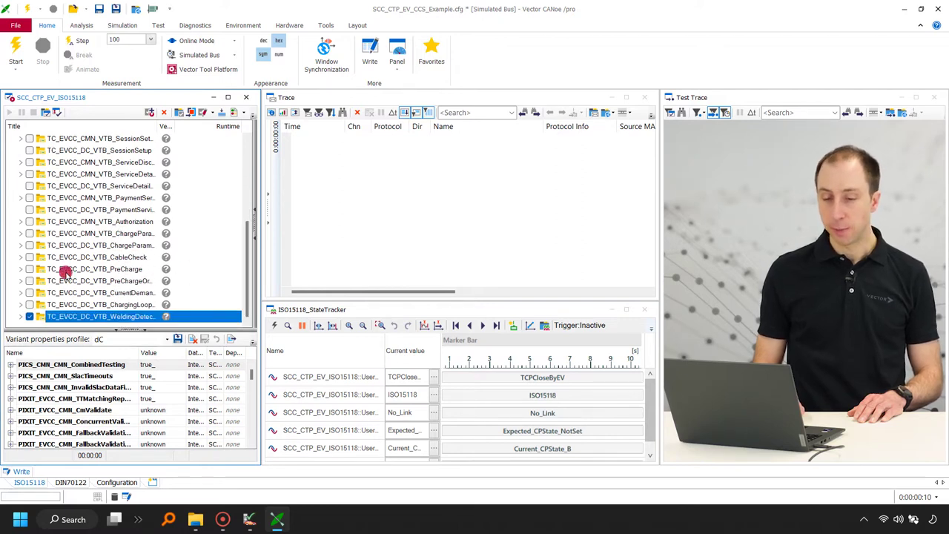
click(21, 51)
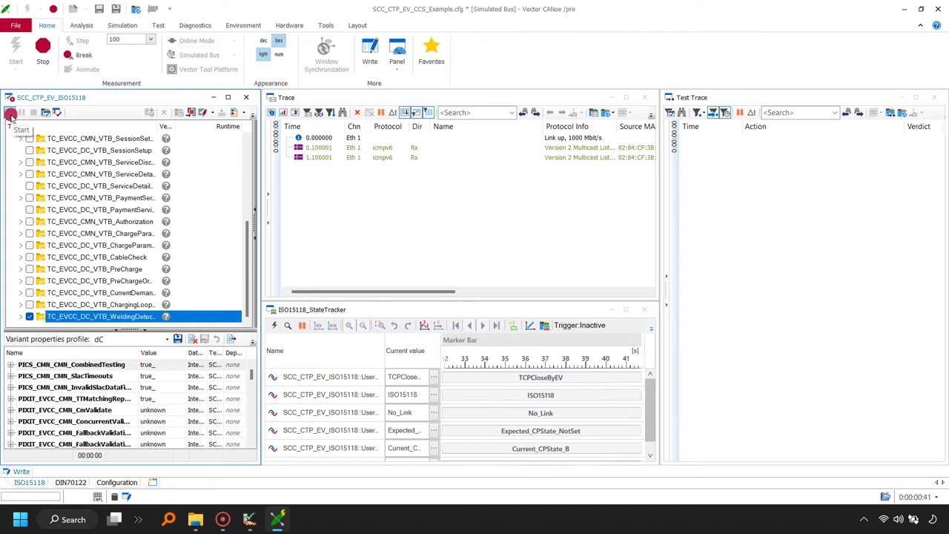
Run the enabled welding detection tests and stop the measurement once 6 of 6 pass.
click(12, 115)
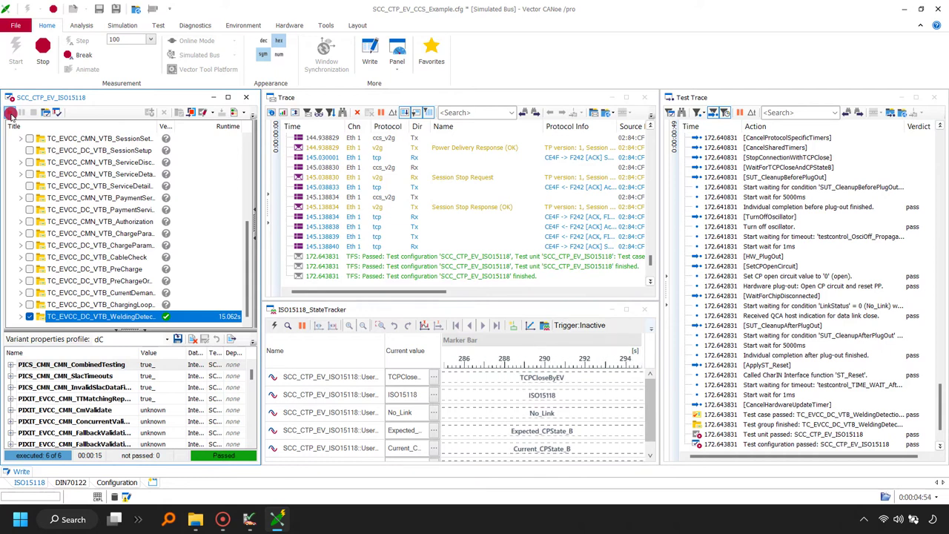
click(45, 56)
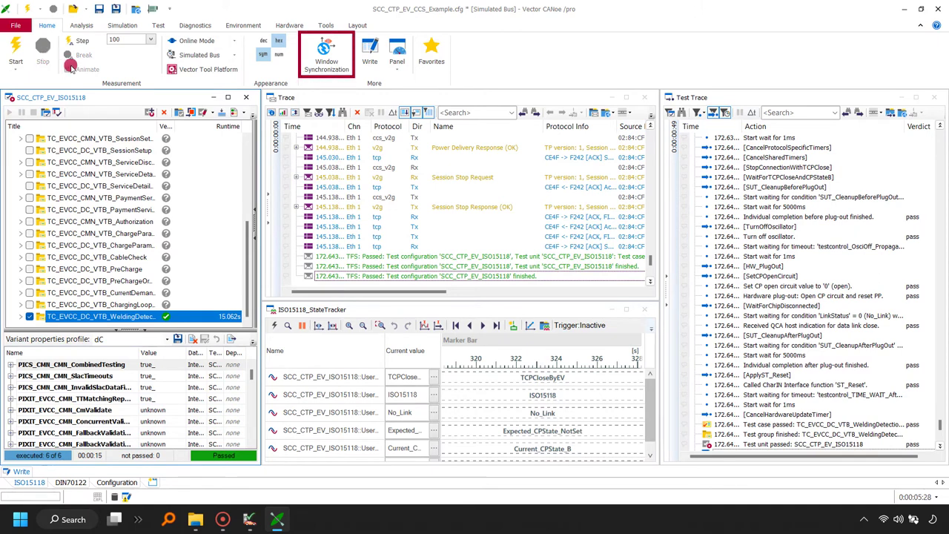
Enable window synchronization and align all views to the PreCharge Request message at about 84.79 s.
click(320, 69)
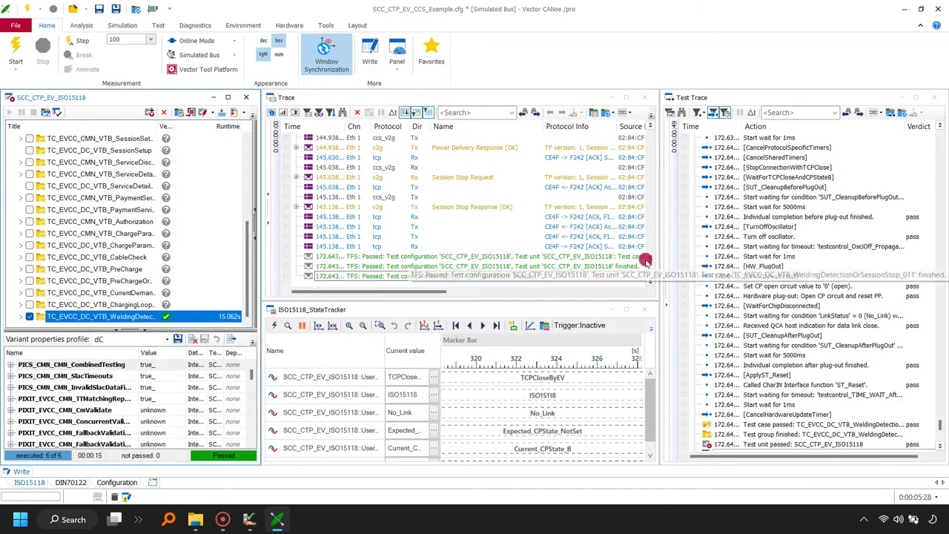
drag(650, 259, 662, 191)
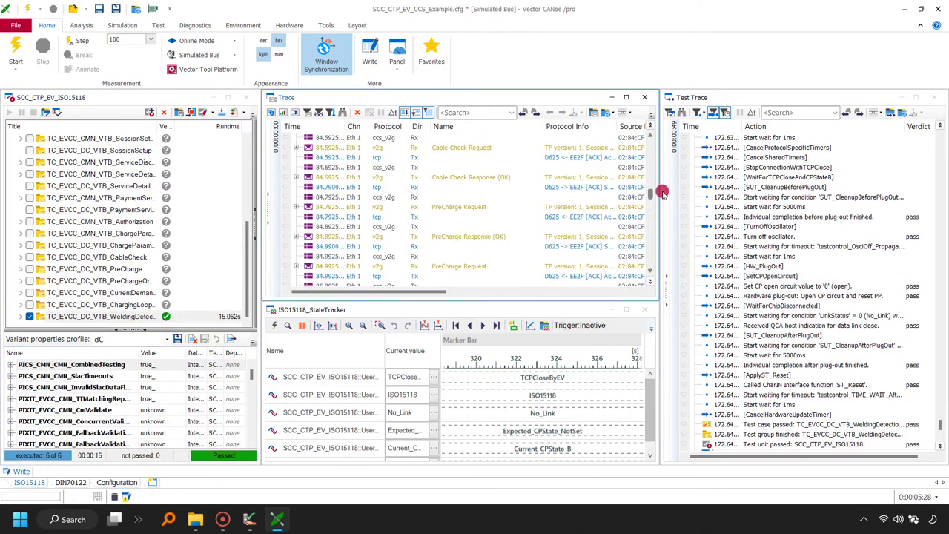
click(492, 209)
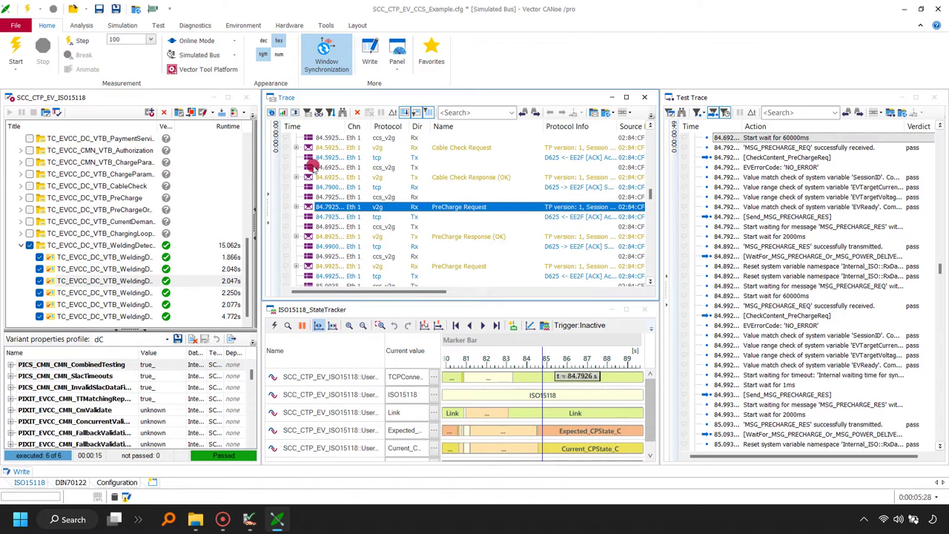
Open the maximized test report and review the first WeldingDetection test case's results.
click(234, 116)
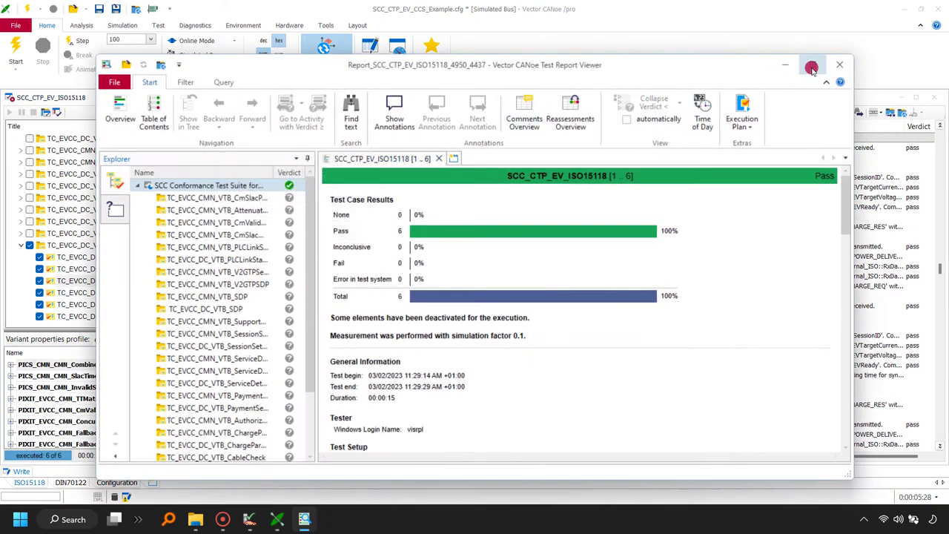
double_click(812, 66)
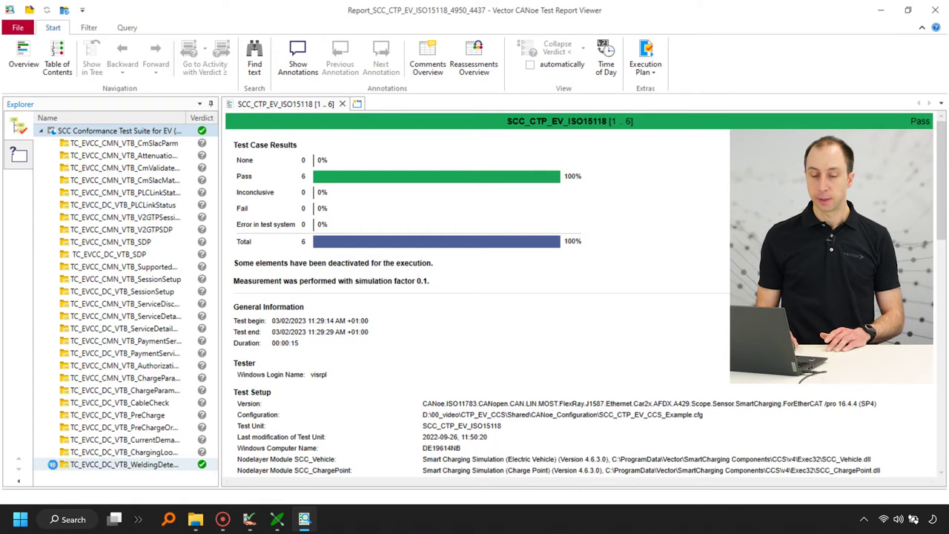
click(52, 465)
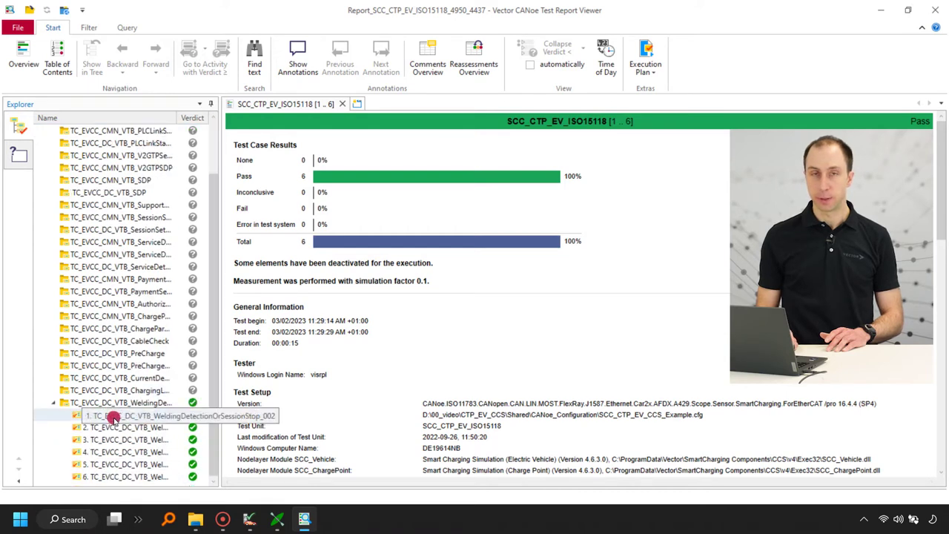
click(114, 418)
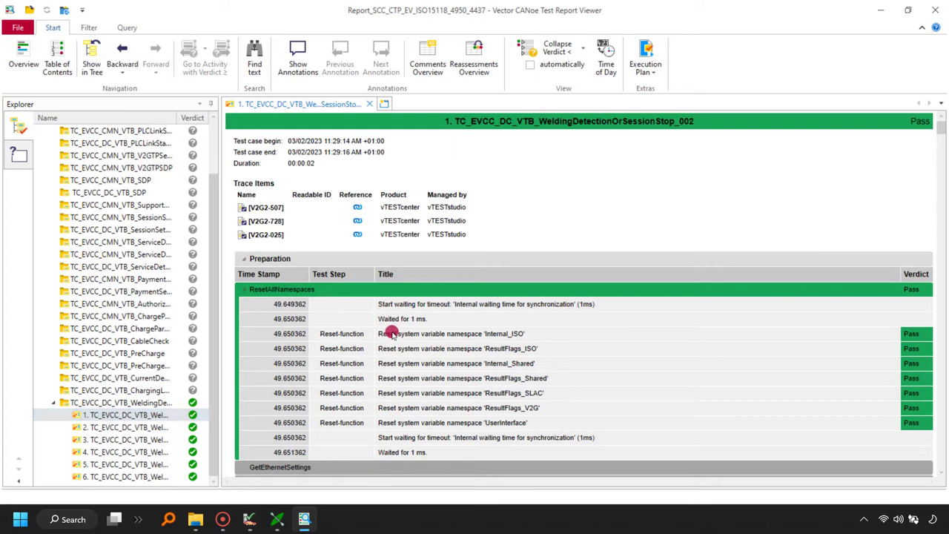
scroll(397, 325, down, 4)
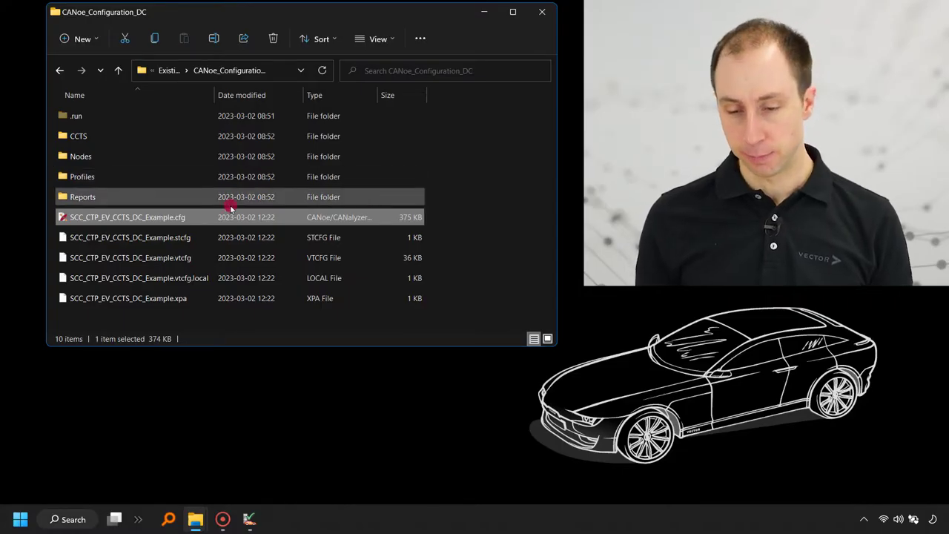
Open the DC example configuration in CANoe, then SCC_CTP_EV_ISO15118.vtsoproj from CTP_EV_CCS\ISO\vTESTstudio.
double_click(165, 217)
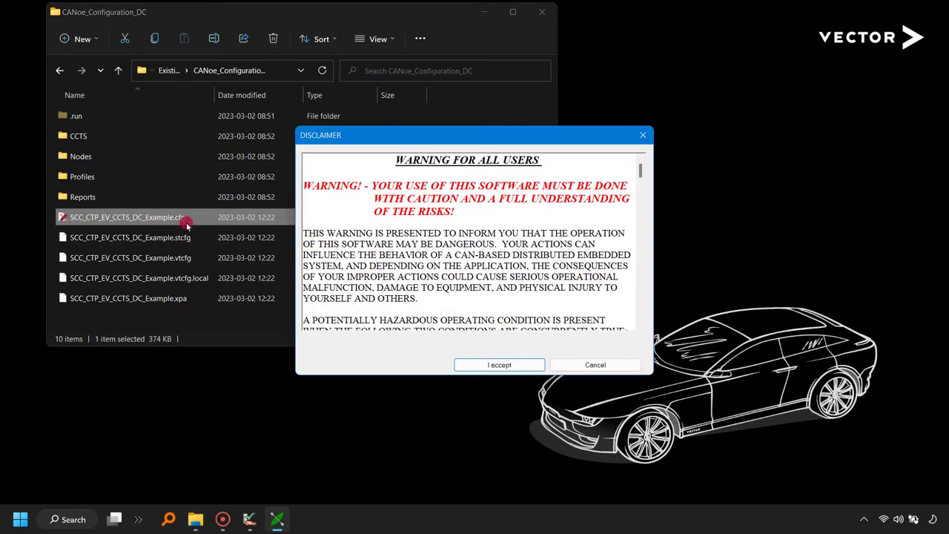
click(467, 366)
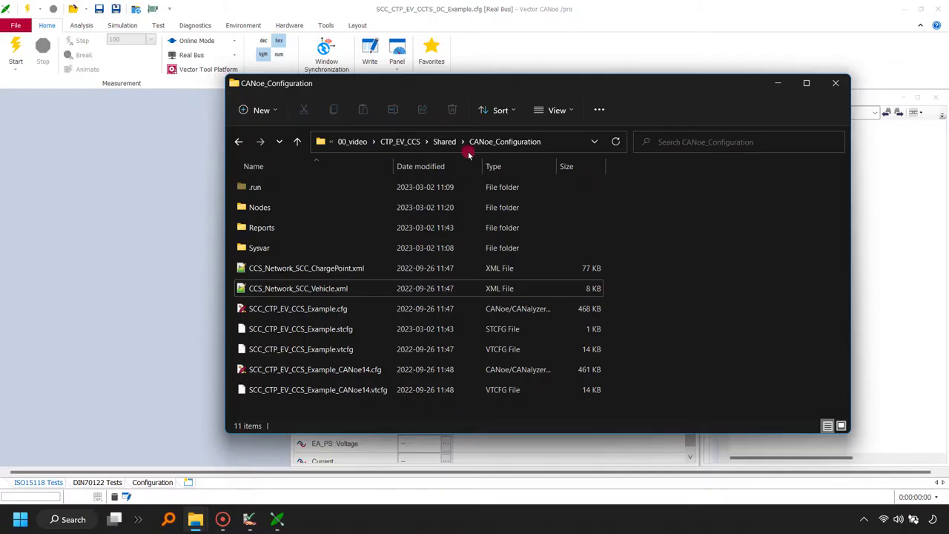
click(444, 141)
click(478, 142)
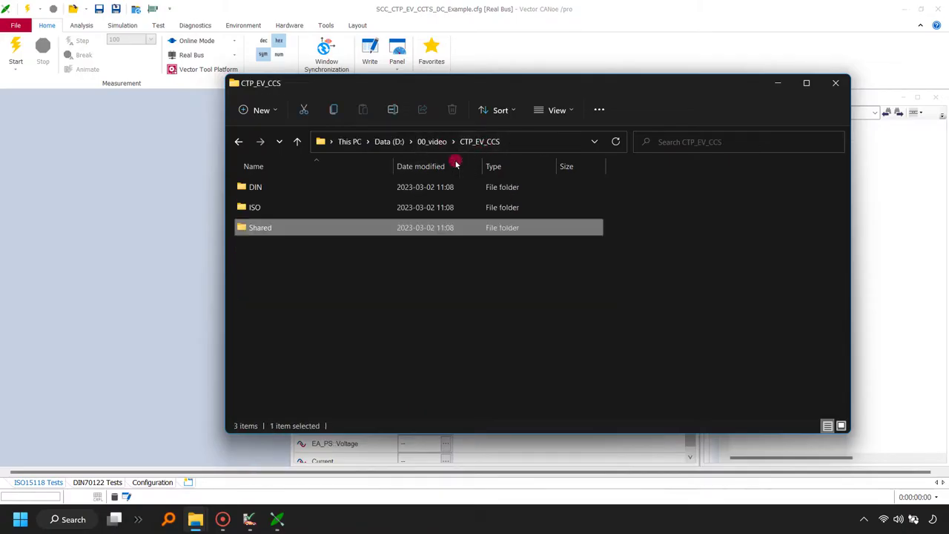
double_click(350, 207)
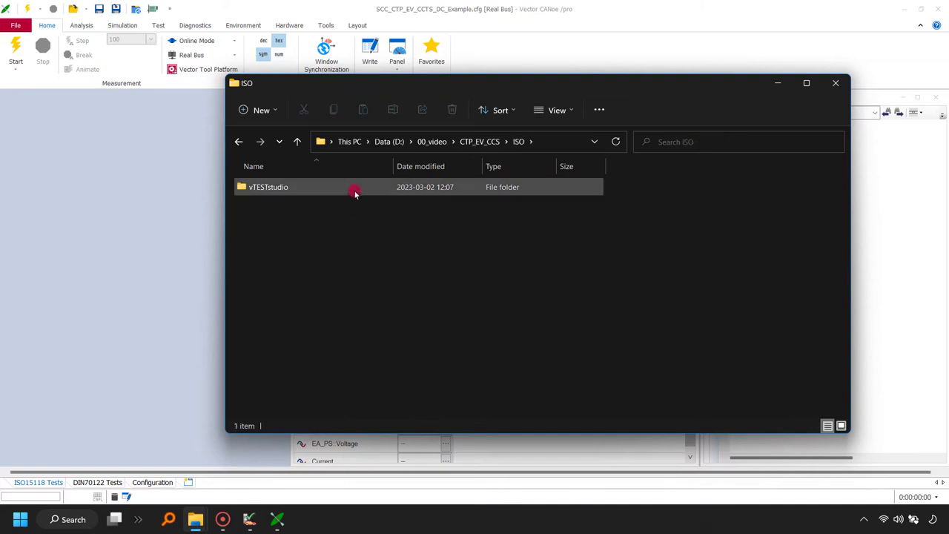
double_click(355, 192)
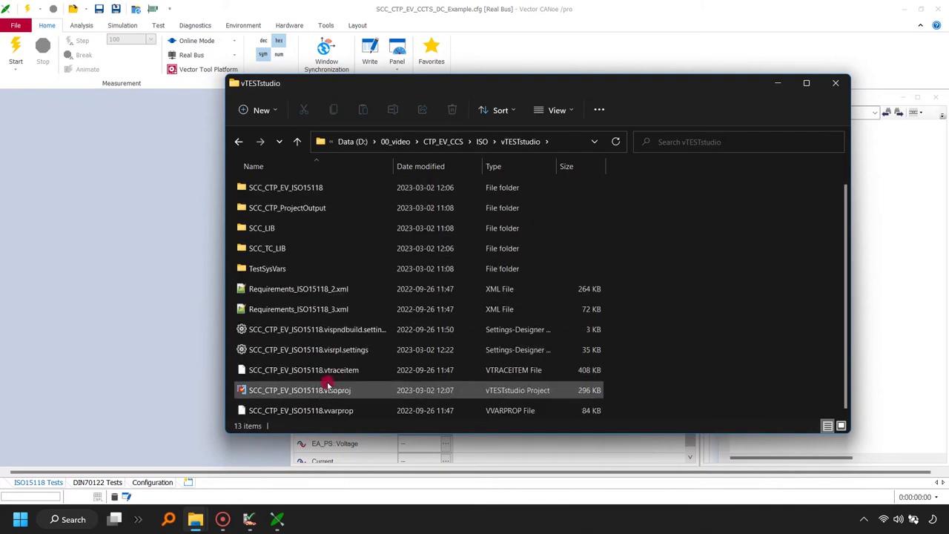
click(327, 387)
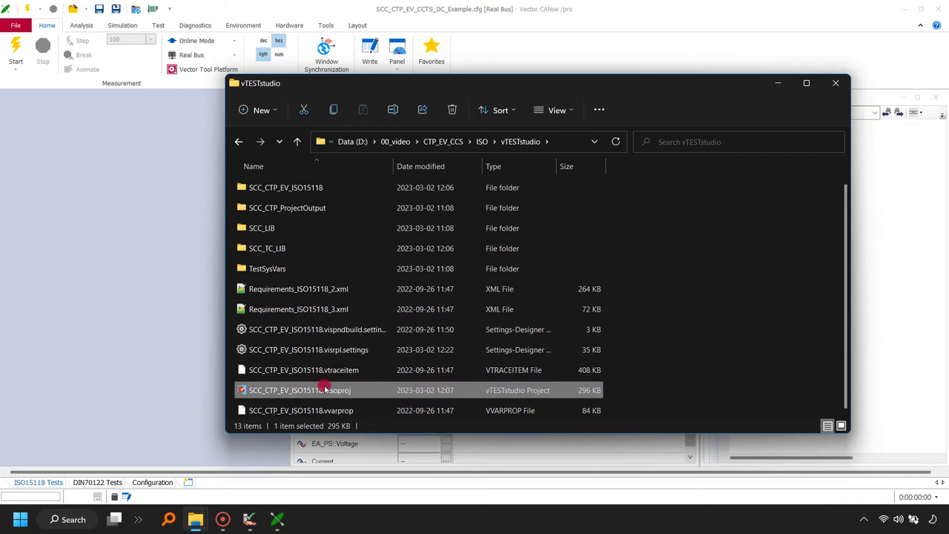
double_click(326, 388)
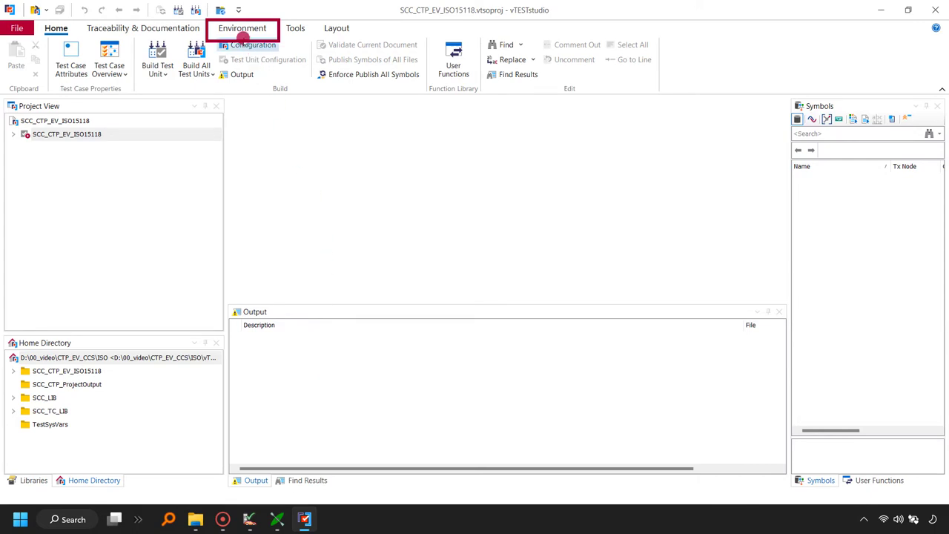
Import the CANoe system environment and symbols from SCC_CTP_EV_CCTS_DC_Example.cfg, then expand the project tree.
click(240, 31)
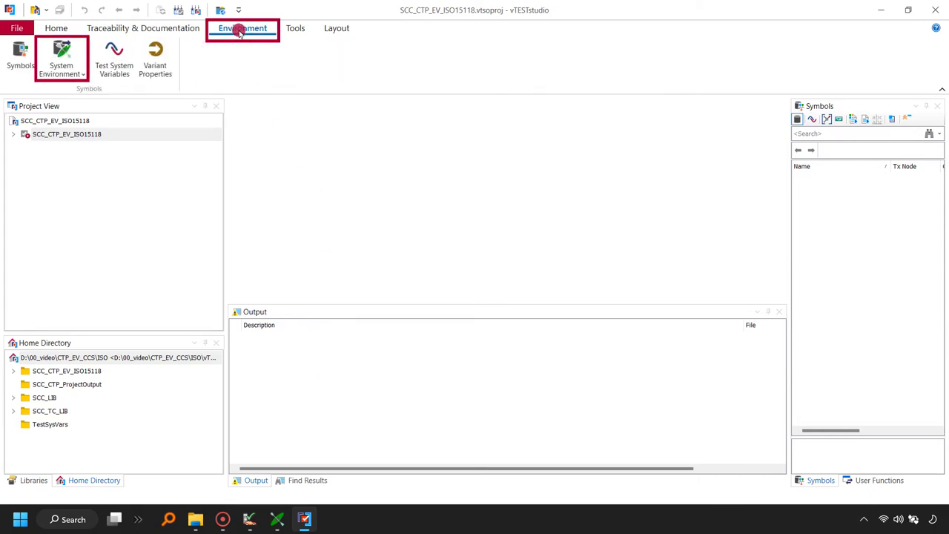
click(67, 76)
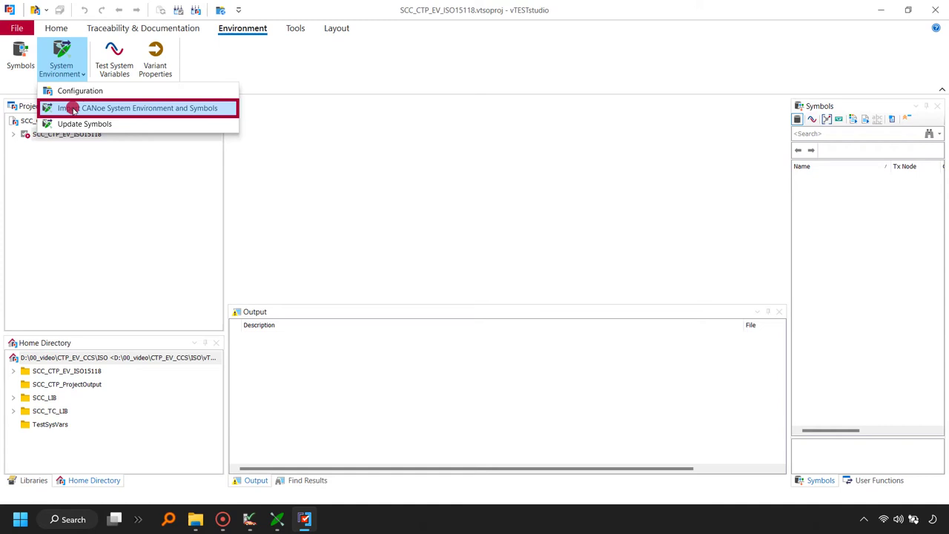
click(73, 109)
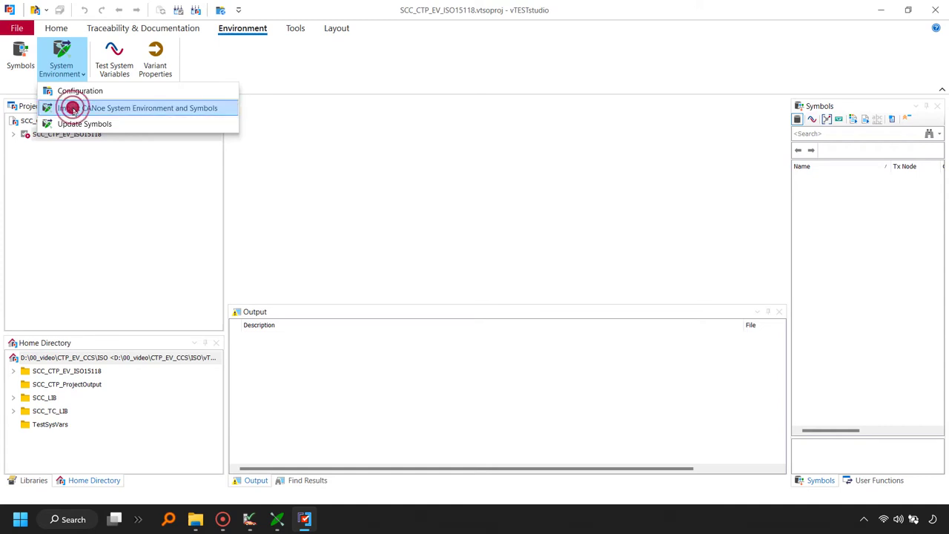
click(14, 135)
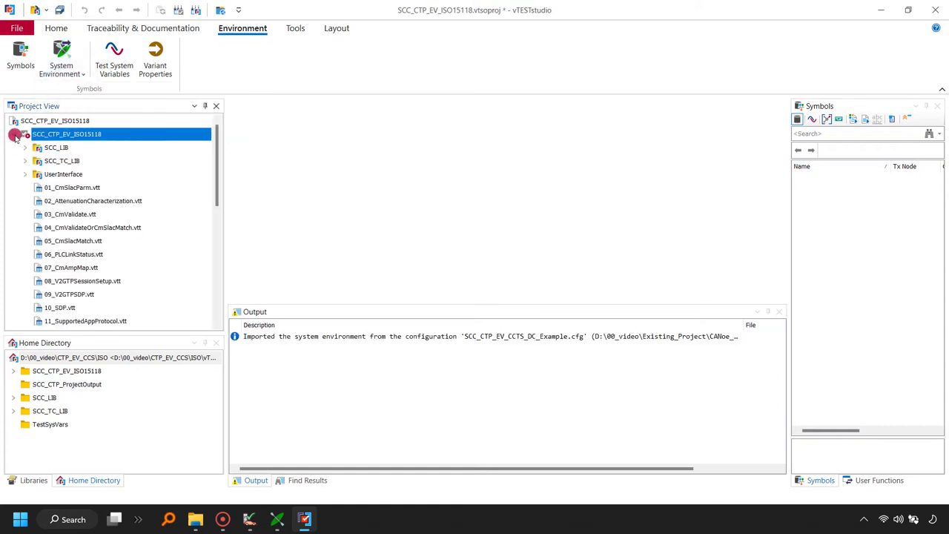
Open CharIn_HW_InterfaceVTS.can from the UserInterface folder in the CAPL editor.
click(25, 175)
click(73, 191)
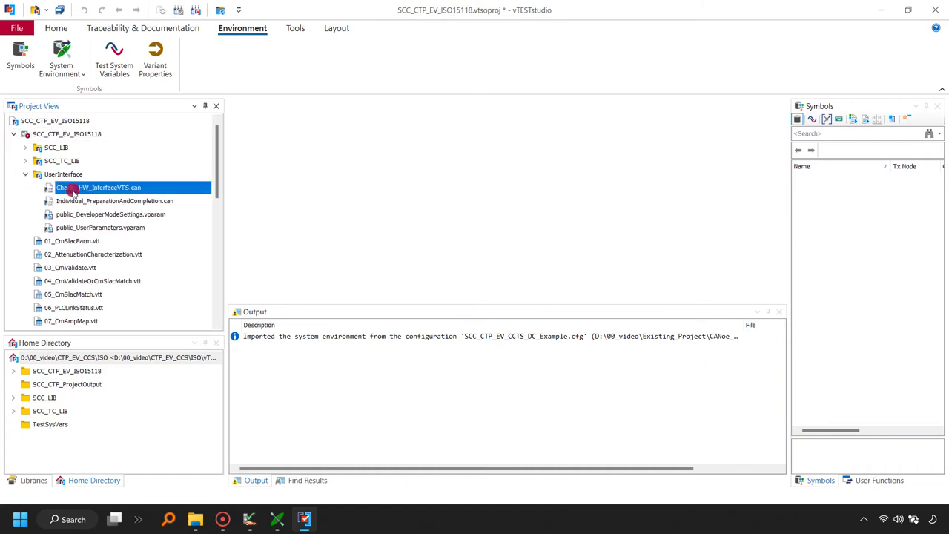
double_click(74, 192)
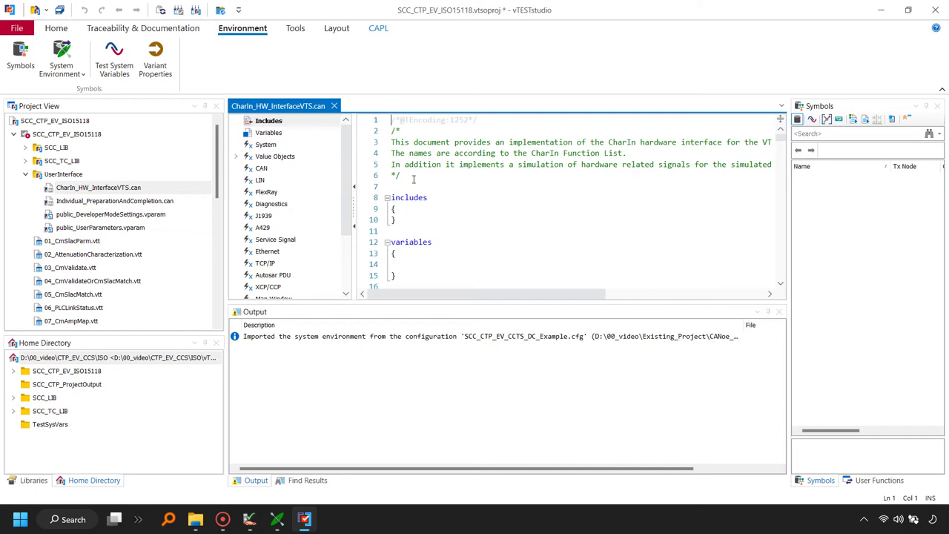
Build all test units of the project, finishing with 0 errors and 0 warnings.
click(56, 30)
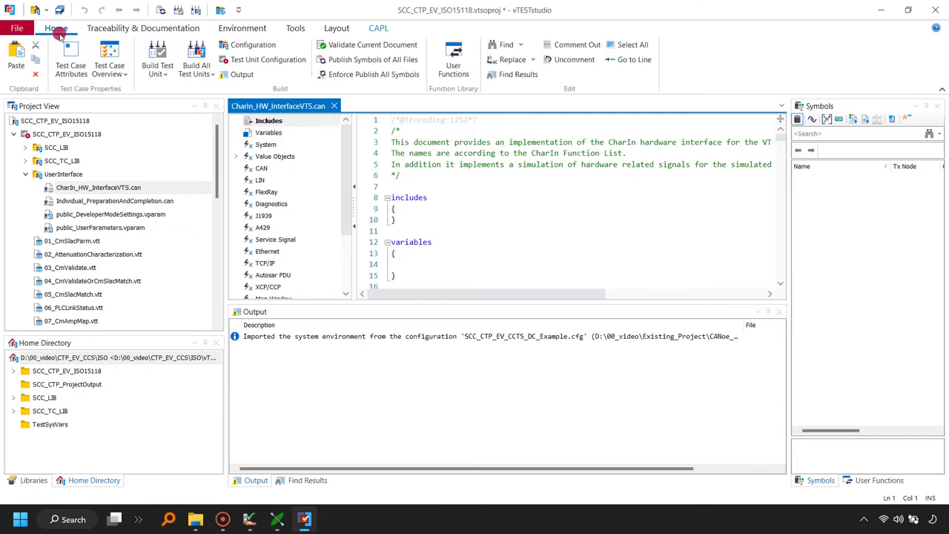
click(186, 54)
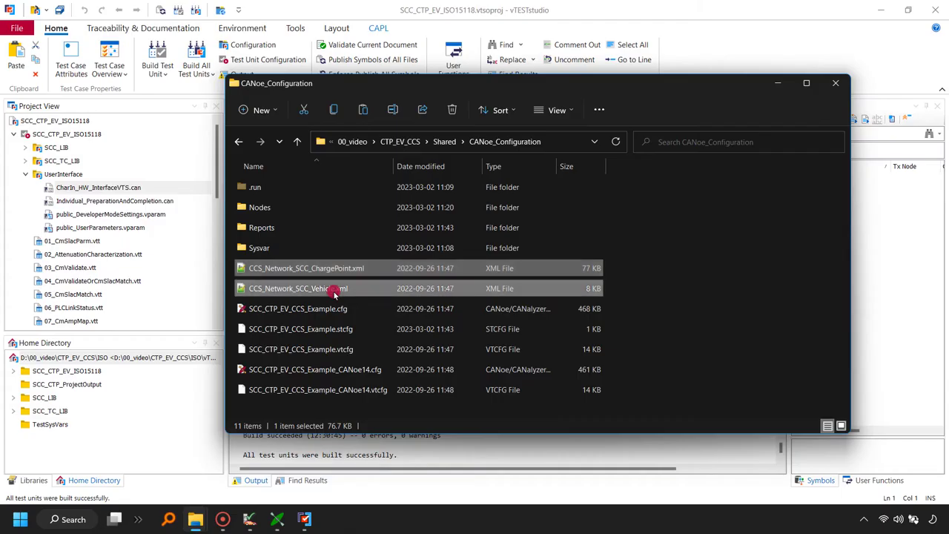
Paste CCS_Network_SCC_ChargePoint.xml and CCS_Network_SCC_Vehicle.xml into the CANoe_Configuration_DC folder, then return to CANoe.
mouse_move(195, 519)
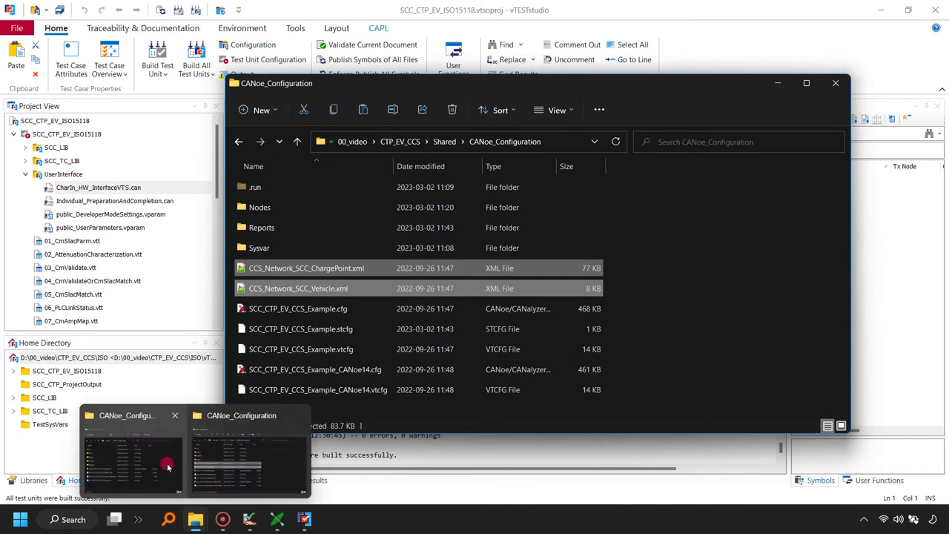
click(167, 465)
key(ctrl+v)
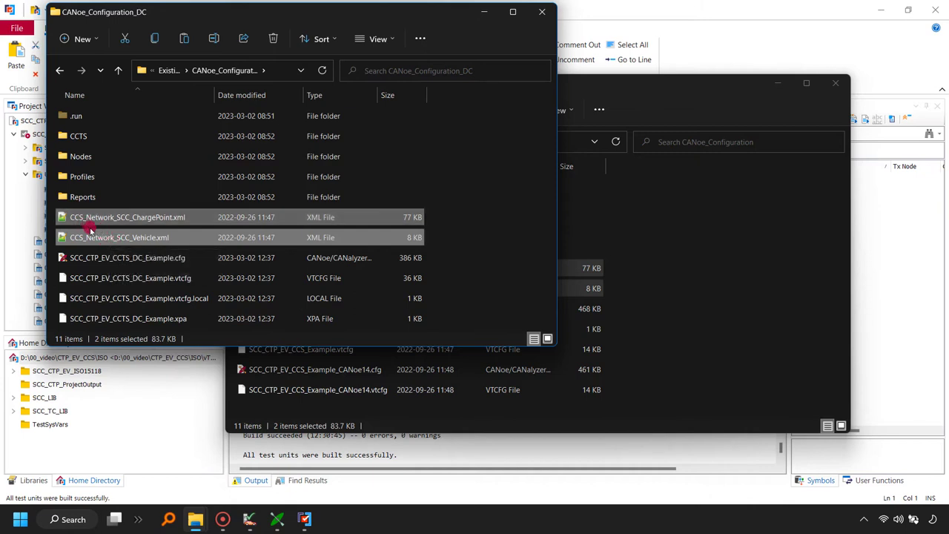
click(277, 519)
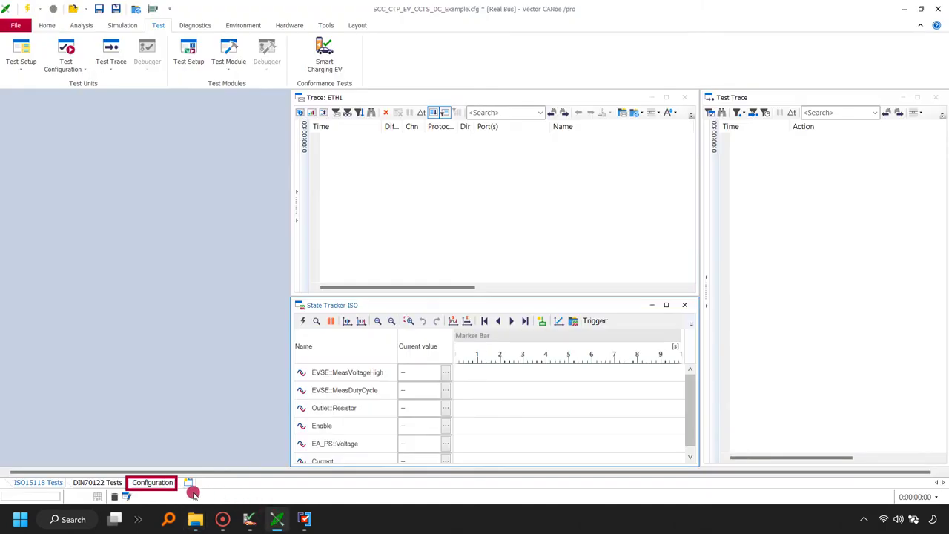
On the Configuration desktop, rename the Simulation Setup's Ethernet network from Network to CCS_Network.
click(153, 483)
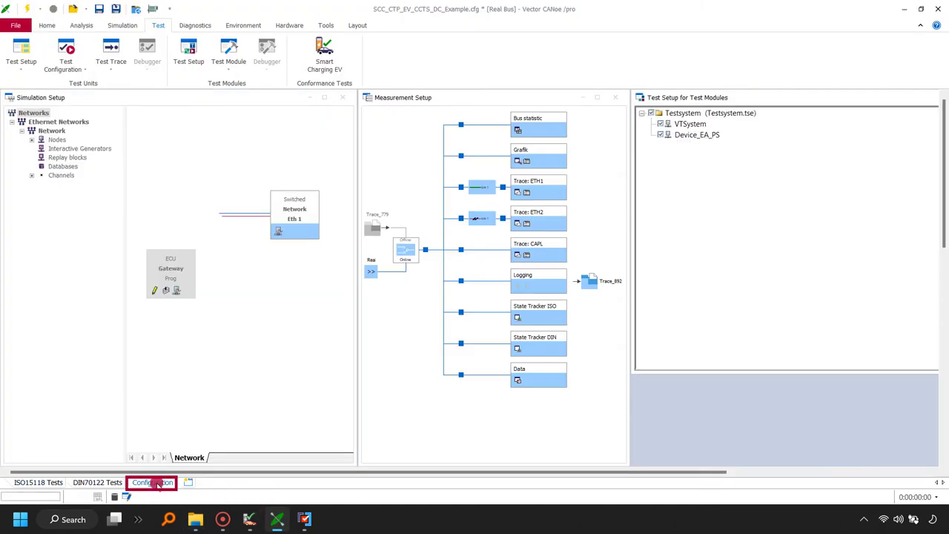
right_click(295, 214)
click(334, 302)
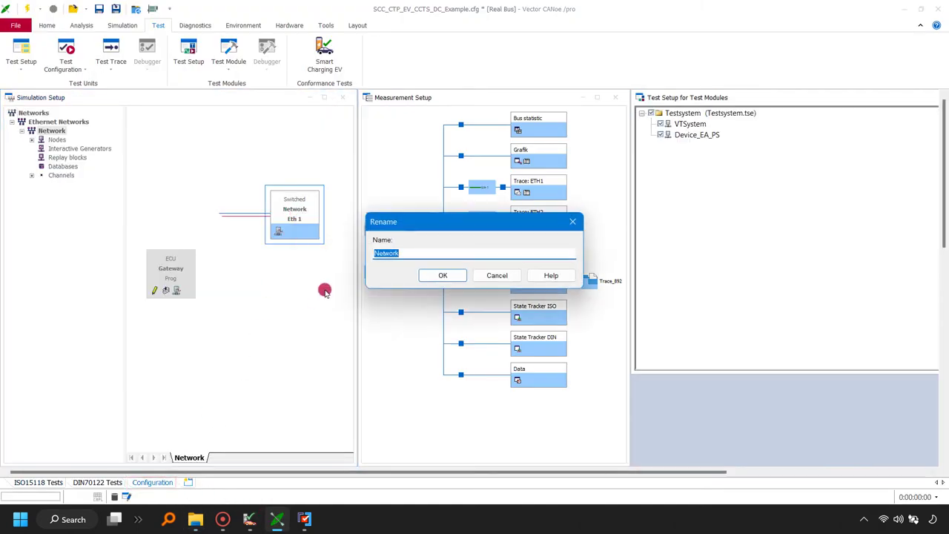
key(Home)
text(CCS_)
key(Return)
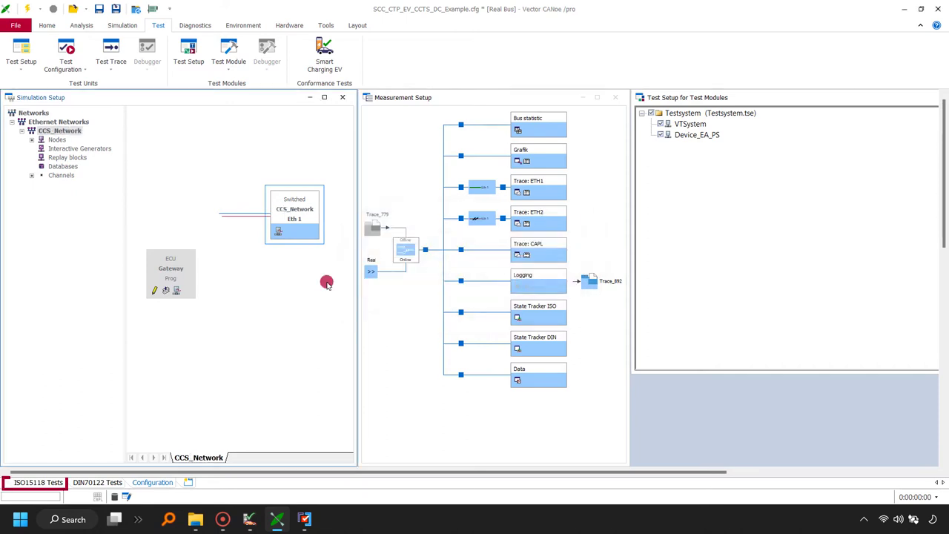
Add test configuration SCC_CTP_ISO15118 on the ISO15118 Tests desktop and load the SCC_CTP_EV_ISO15118.vtuexe test unit.
click(55, 483)
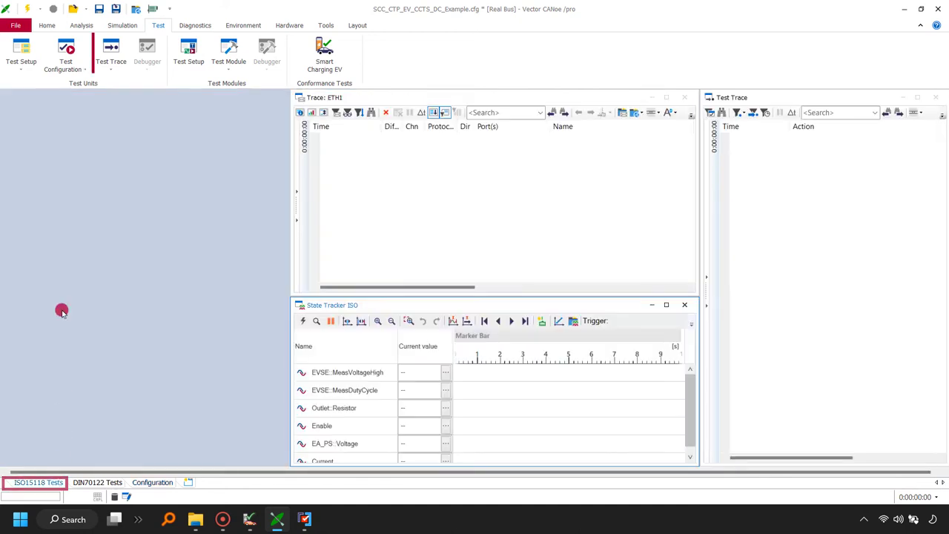
click(57, 72)
click(63, 85)
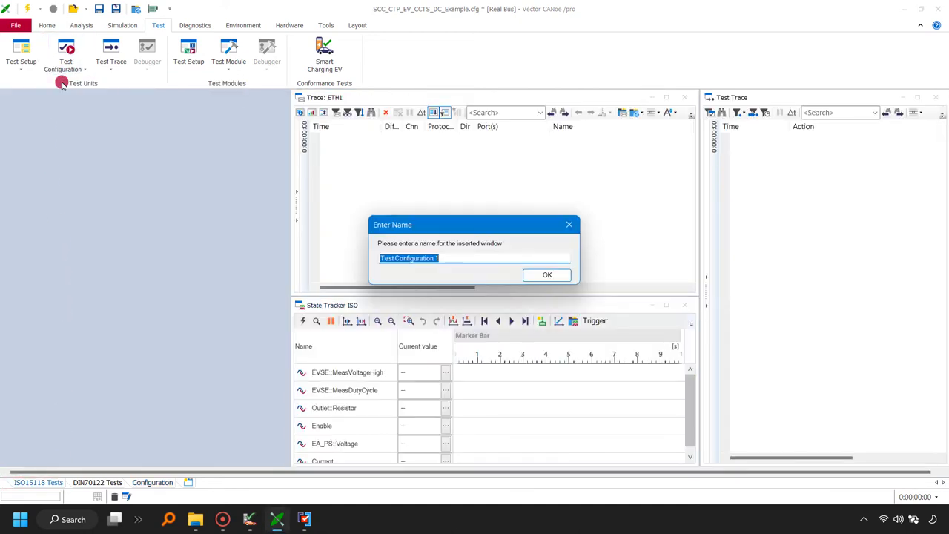
text(SCC_CTP_ISO)
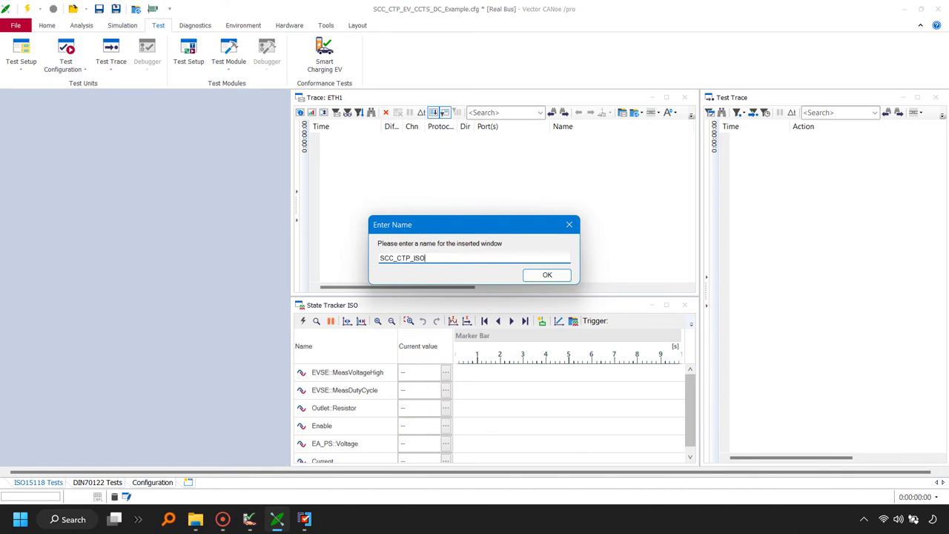
text(15118)
key(Return)
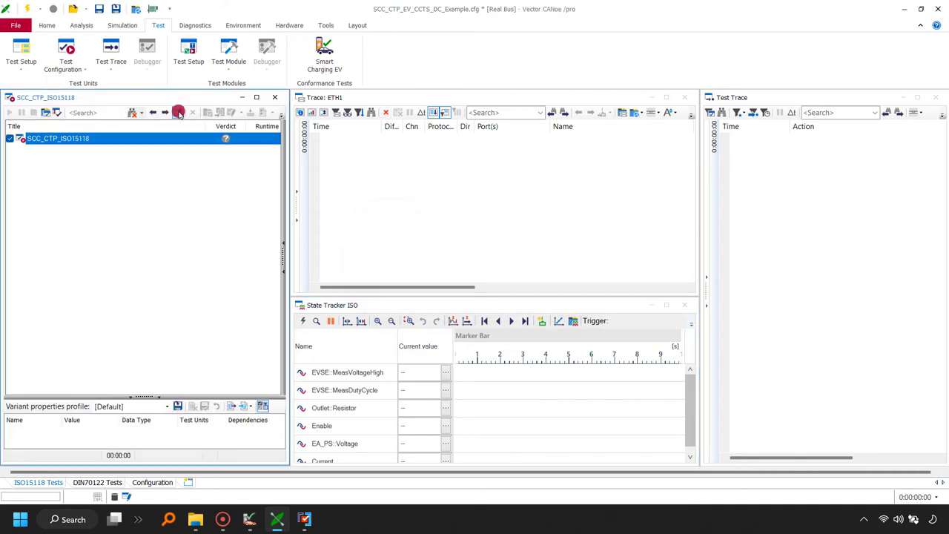
click(176, 112)
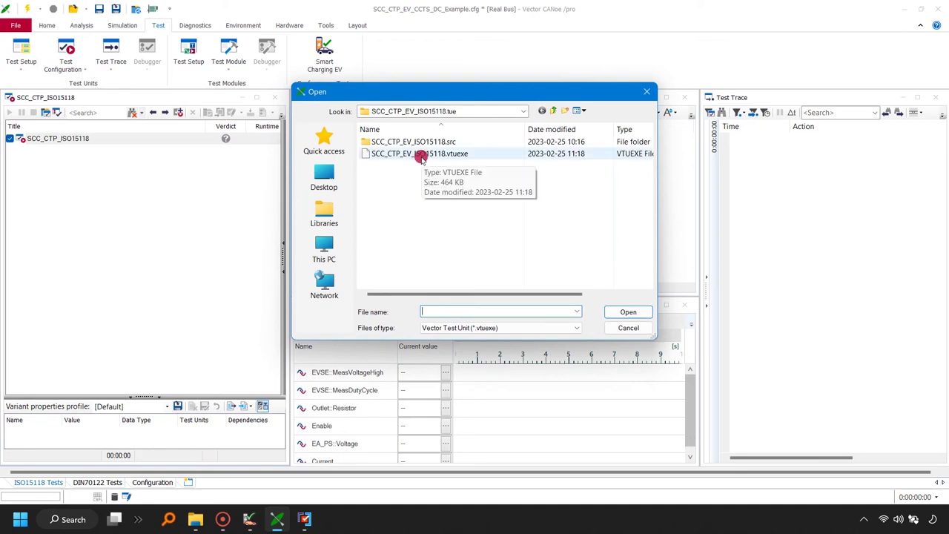
double_click(421, 154)
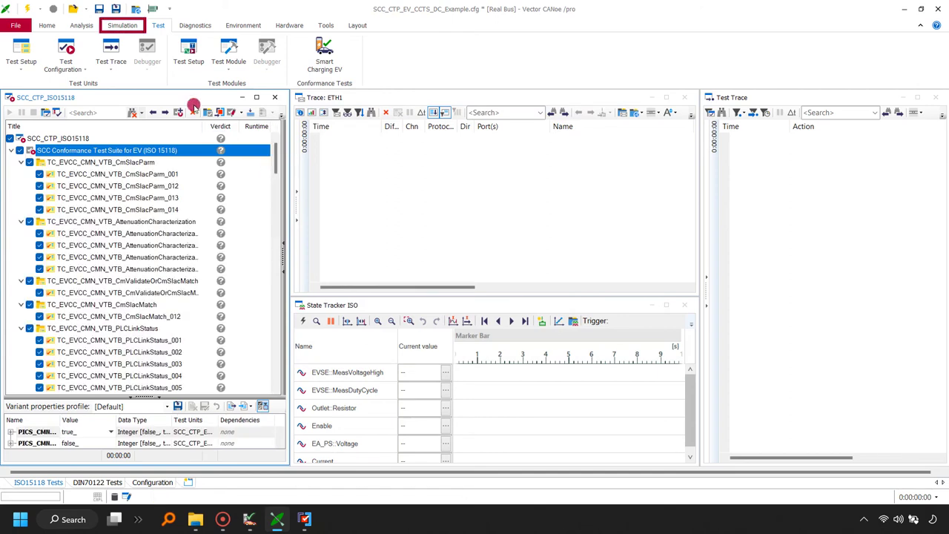
In the TCP/IP Stack settings, switch SCC_CTP_ISO15118's CCS_Network (Eth 1) interface from IPv4 to IPv6.
click(119, 27)
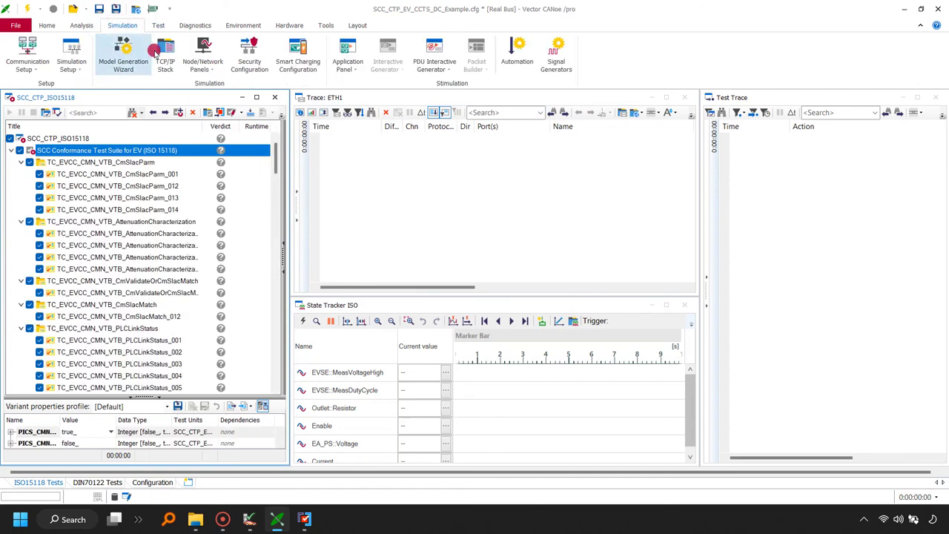
click(165, 55)
click(275, 141)
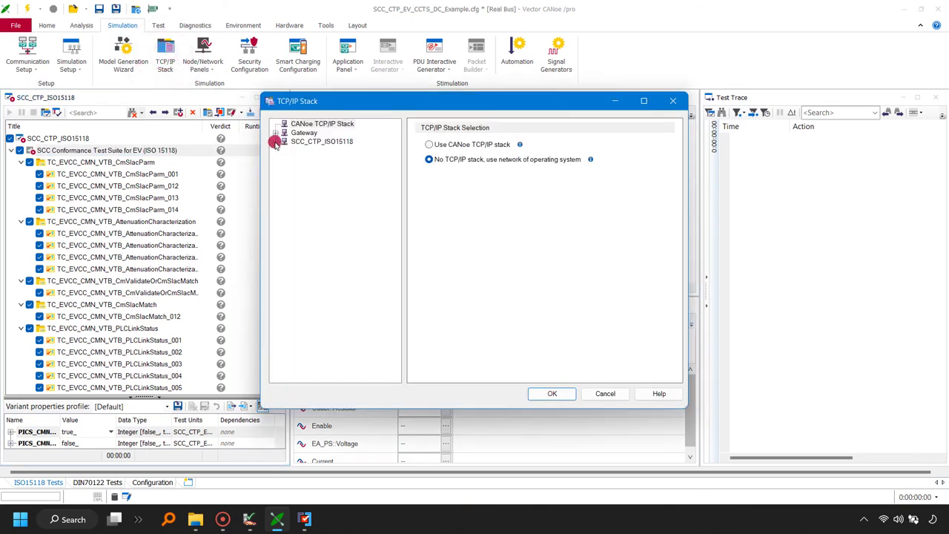
click(303, 168)
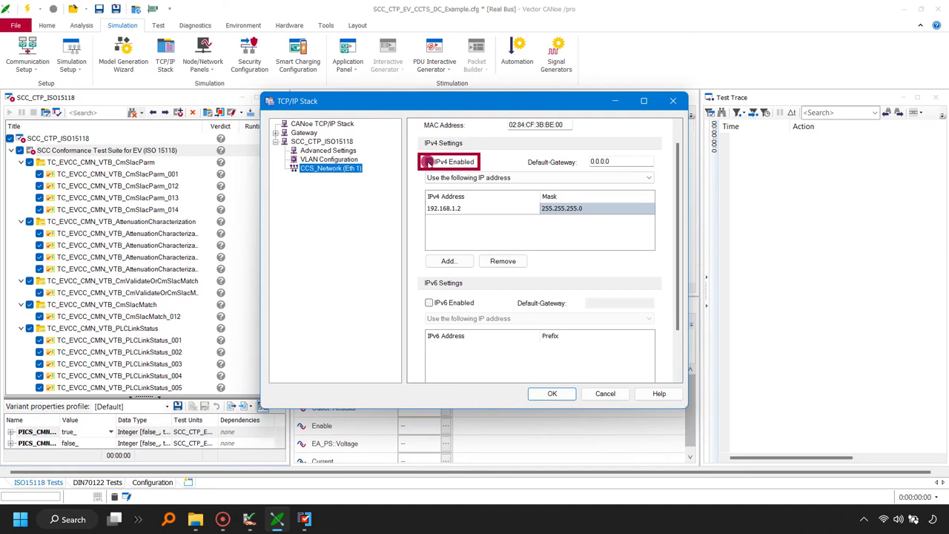
click(428, 162)
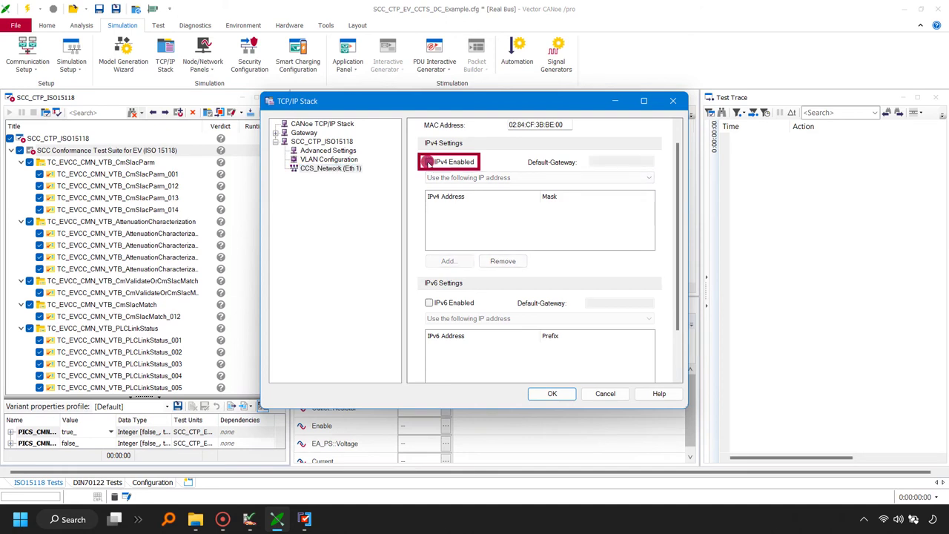
click(429, 305)
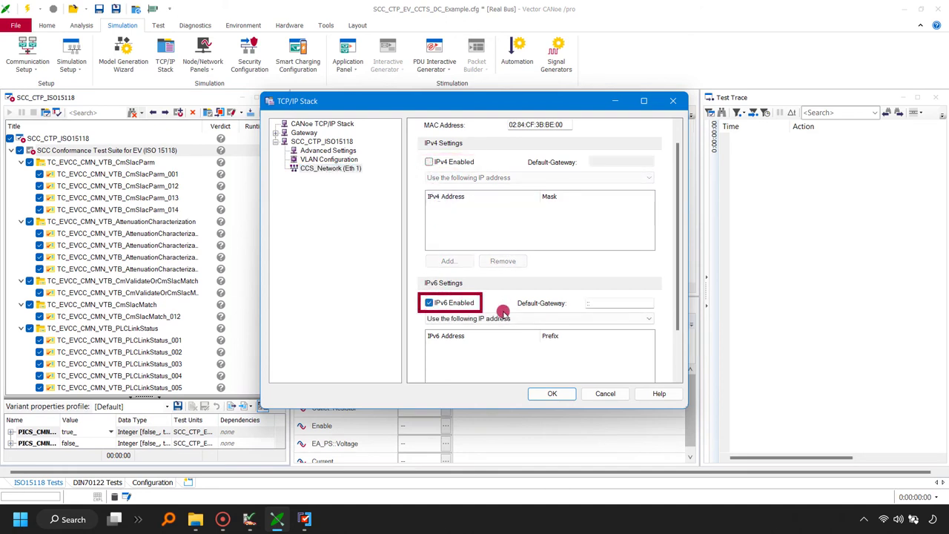
Add IPv6 address FE80::11 with prefix 64 and apply the TCP/IP stack settings.
drag(677, 255, 677, 297)
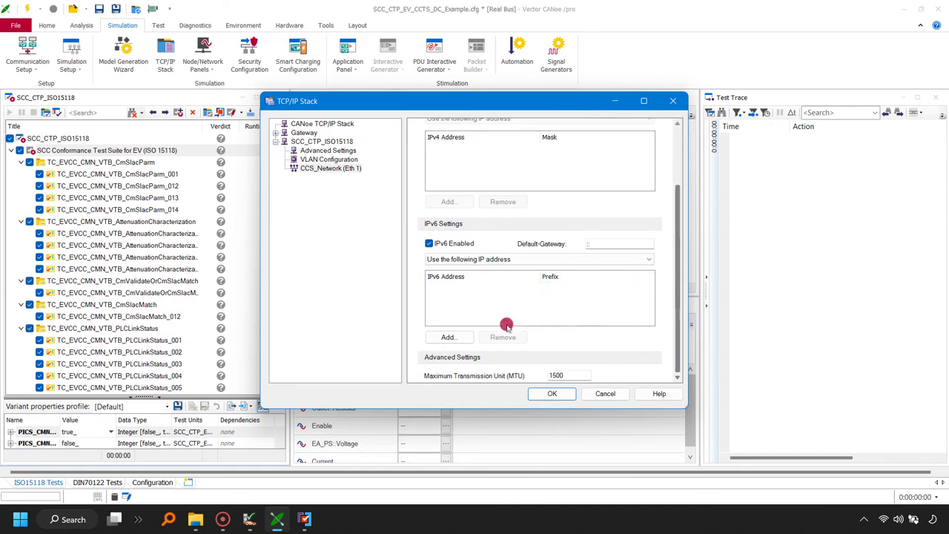
click(449, 338)
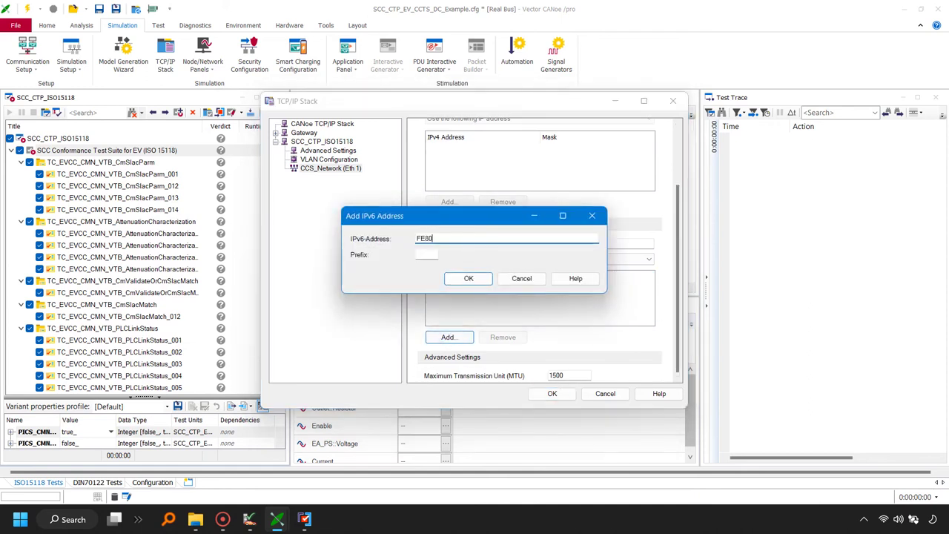
text(FE80::11)
key(Tab)
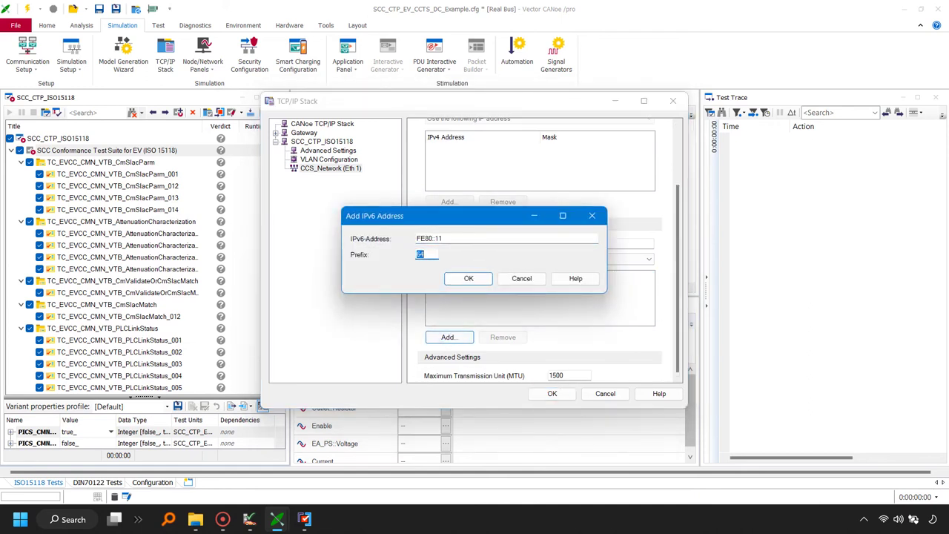
click(469, 278)
click(550, 393)
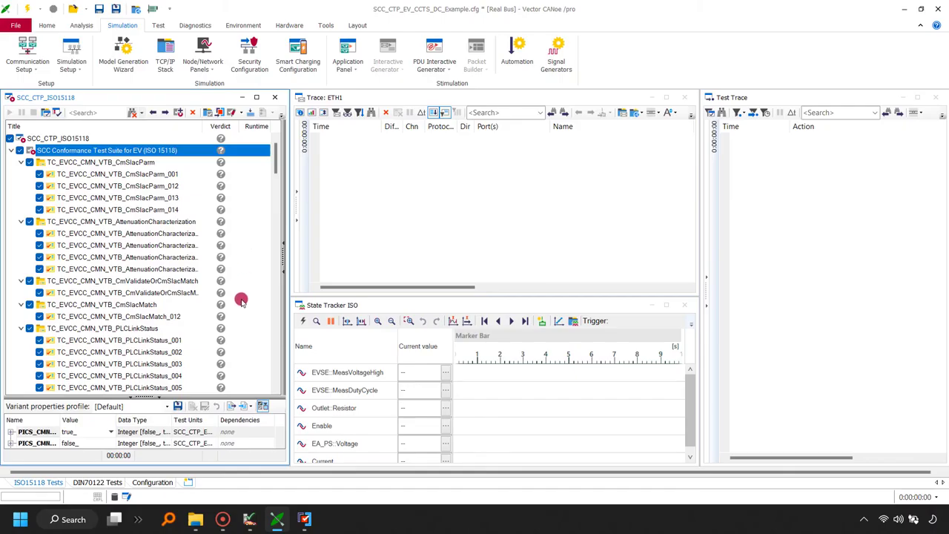
Return to the Configuration desktop and review the VTSystem test module's Components, closing it unchanged.
click(166, 482)
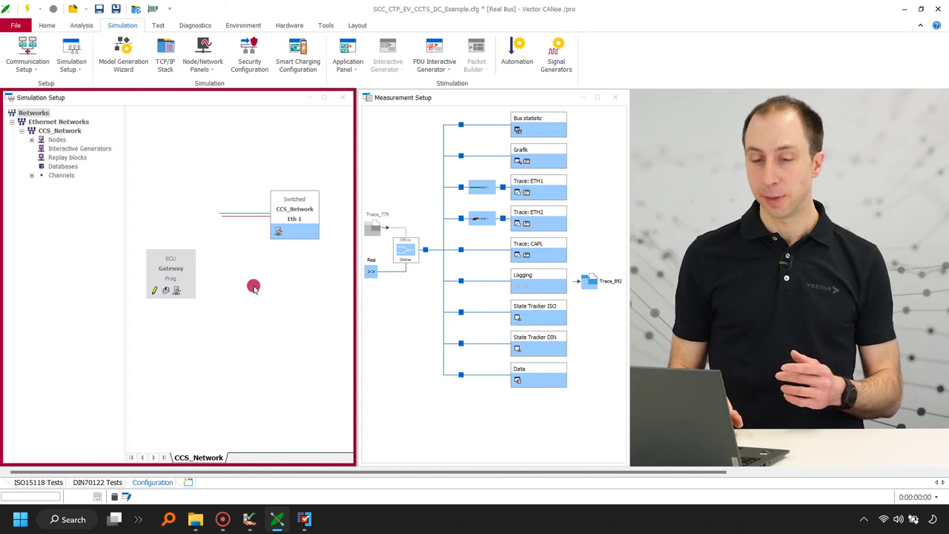
click(158, 25)
click(223, 74)
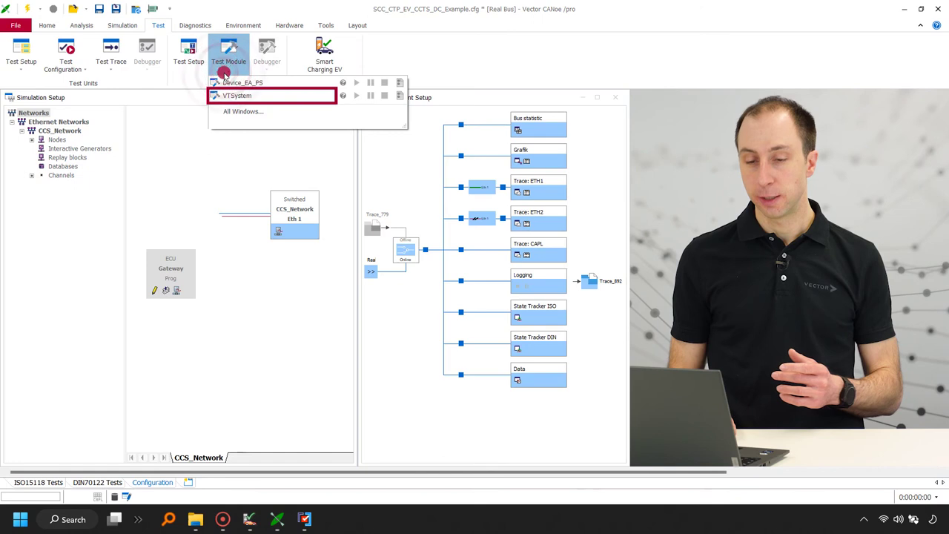
click(231, 97)
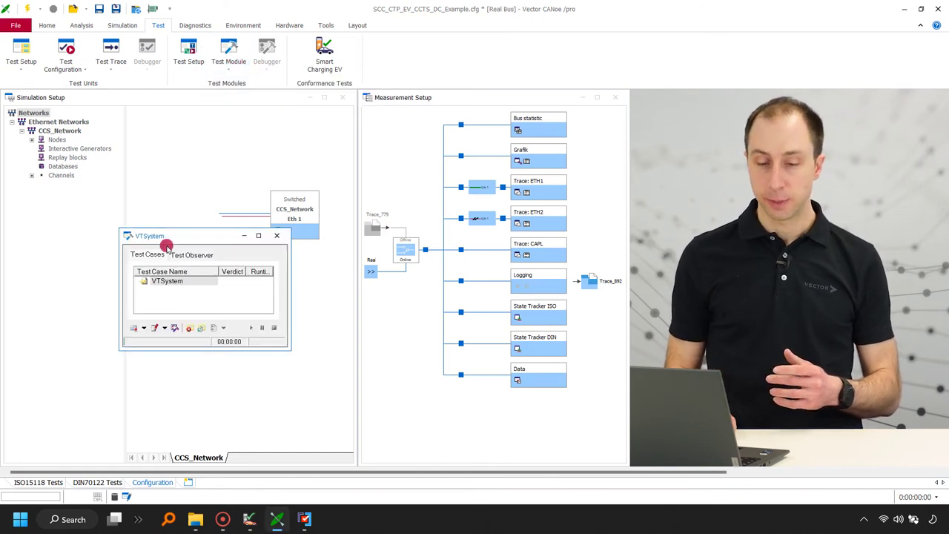
click(134, 329)
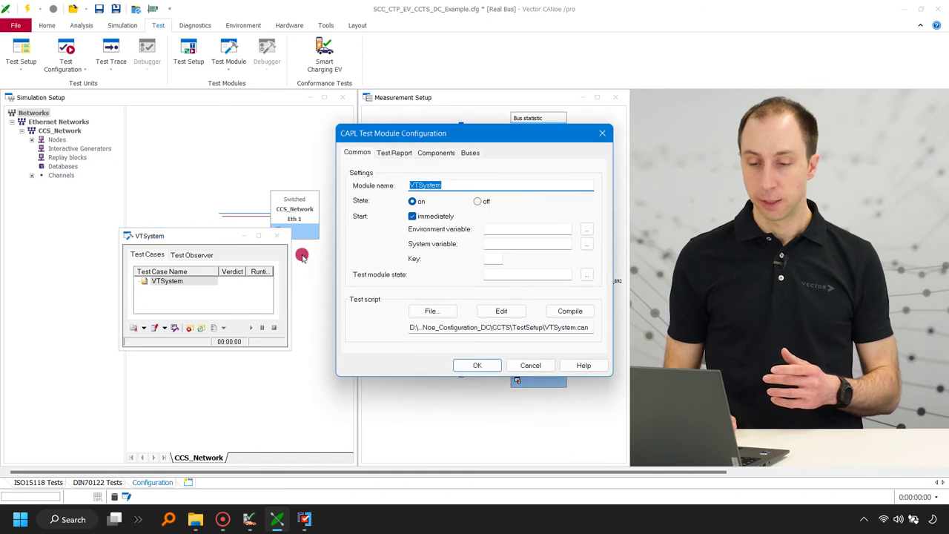
click(427, 154)
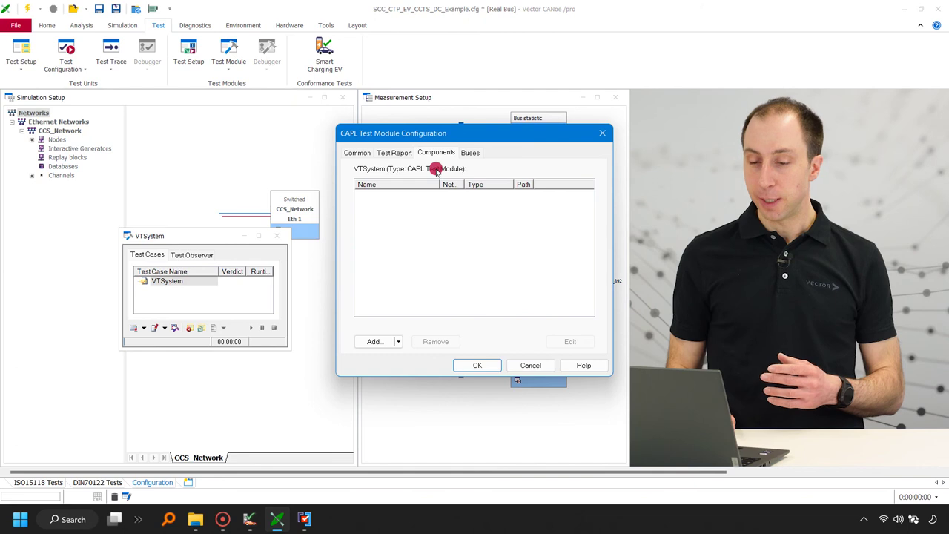
click(477, 365)
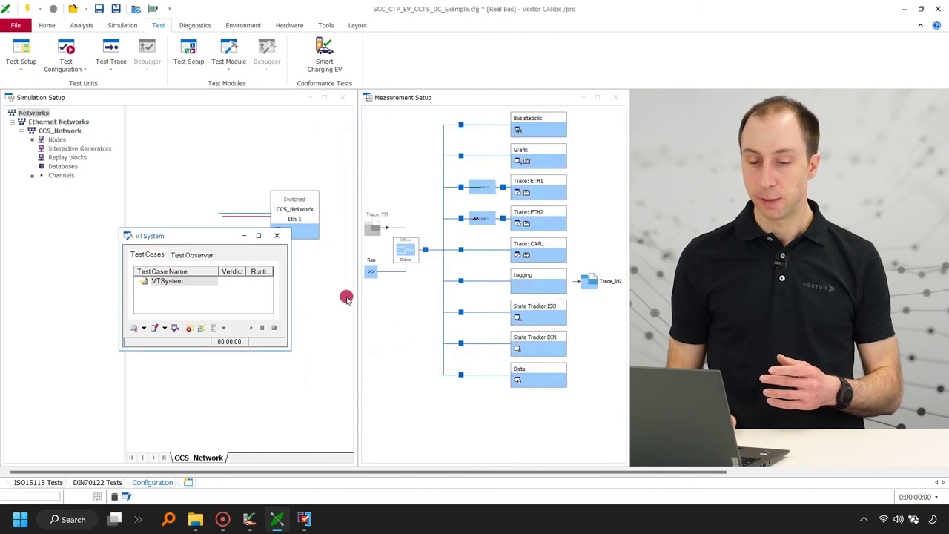
click(276, 235)
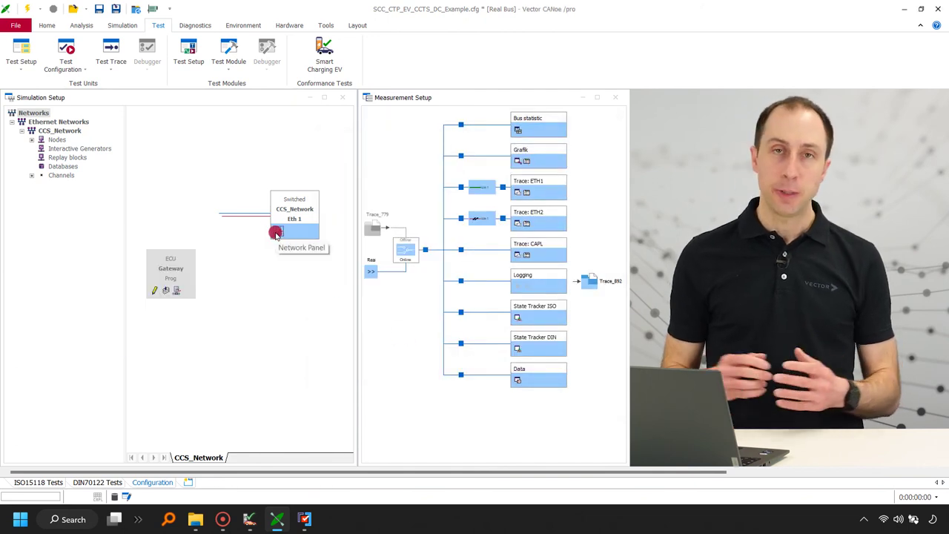